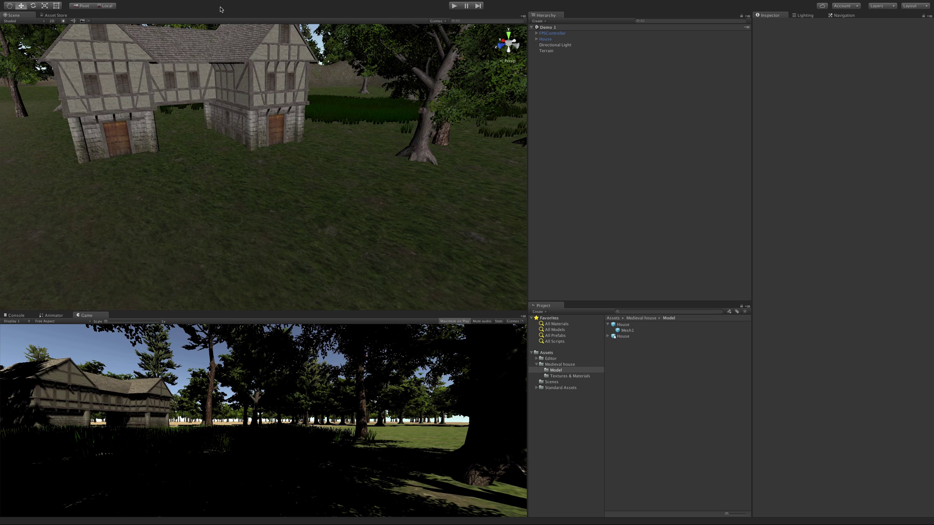
# Open the Navigation settings and bake the scene's NavMesh with the current agent settings
pyautogui.moveTo(223, 2)
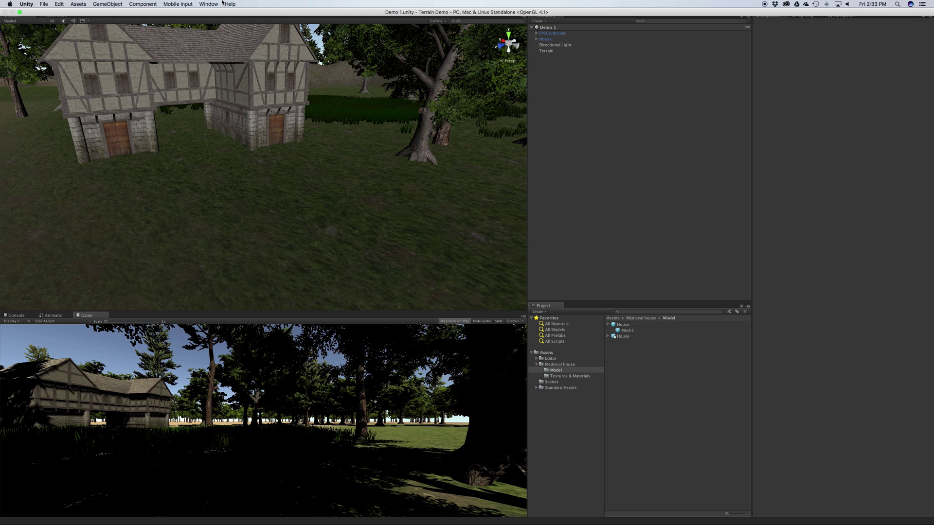
pyautogui.click(214, 4)
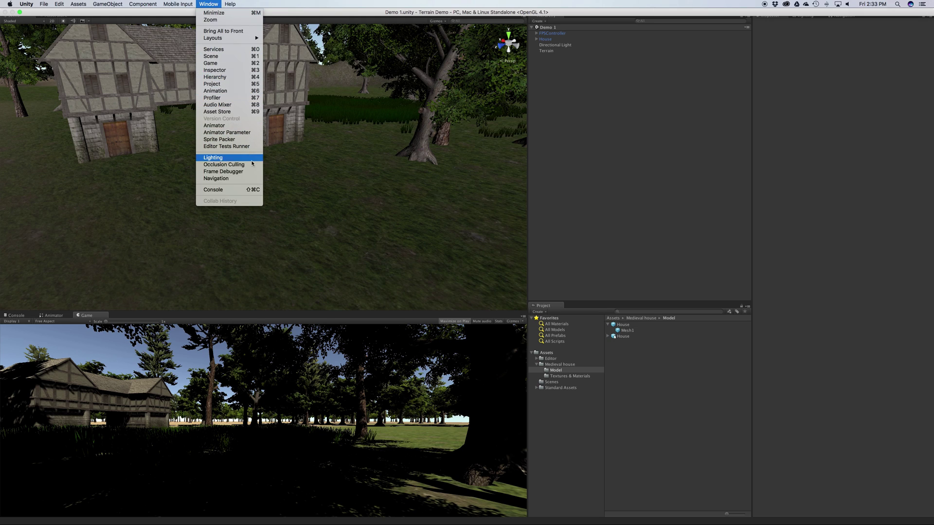
pyautogui.click(246, 180)
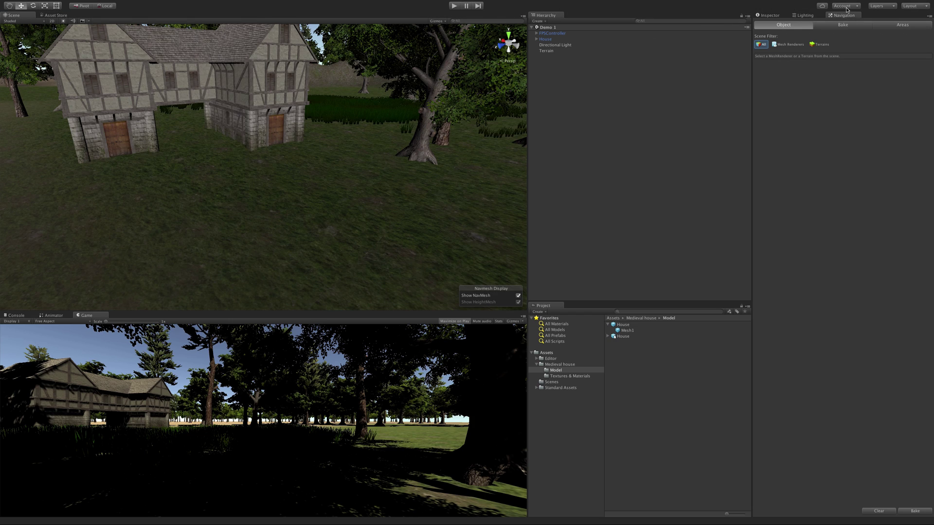
pyautogui.click(849, 26)
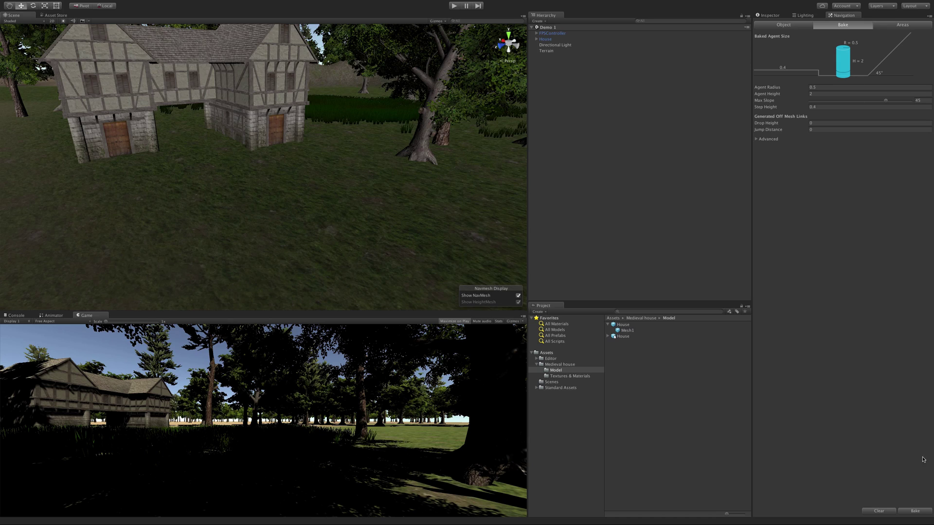
pyautogui.click(917, 511)
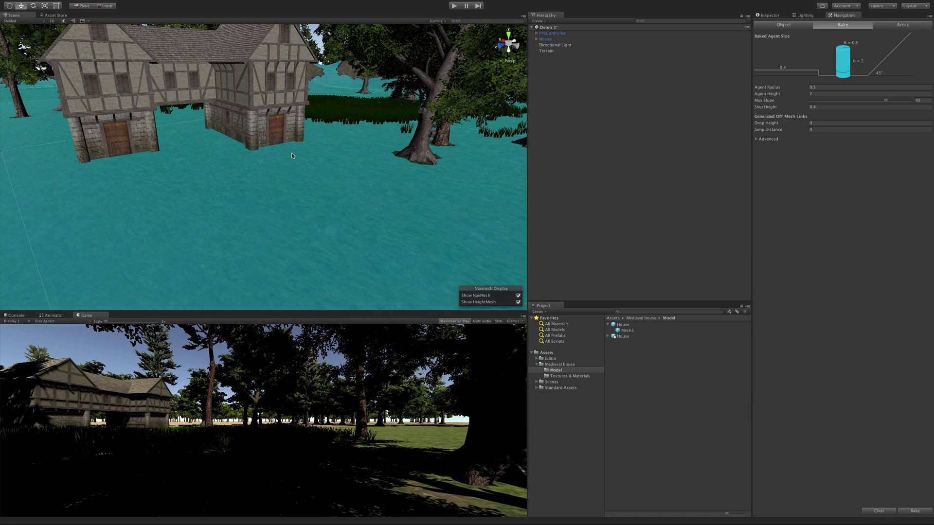
# Examine the baked NavMesh across the whole terrain, including the hills and steep slopes
pyautogui.scroll(3, 292, 155)
pyautogui.scroll(-8, 309, 156)
pyautogui.scroll(4, 339, 170)
pyautogui.scroll(4, 340, 169)
pyautogui.moveTo(392, 142); pyautogui.dragTo(288, 193, button='middle')
pyautogui.scroll(2, 293, 185)
pyautogui.scroll(-10, 292, 185)
pyautogui.keyDown('alt'); pyautogui.moveTo(293, 184); pyautogui.dragTo(264, 227); pyautogui.keyUp('alt')
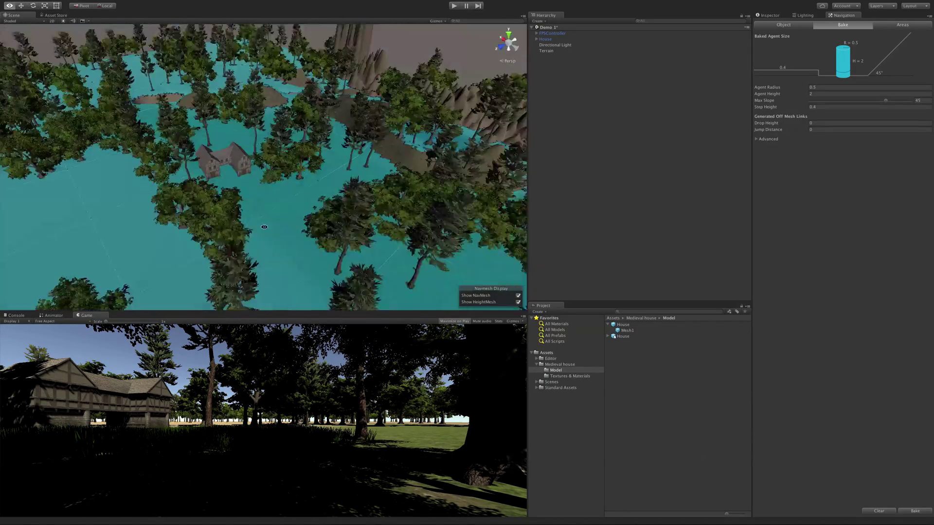
pyautogui.scroll(-8, 264, 230)
pyautogui.scroll(7, 266, 230)
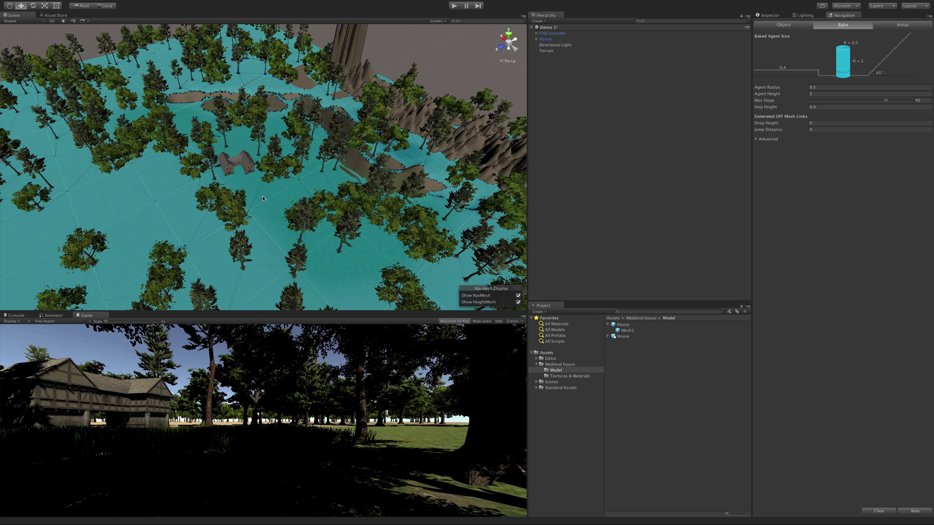
pyautogui.moveTo(263, 198); pyautogui.dragTo(221, 196, button='right')
pyautogui.scroll(8, 267, 186)
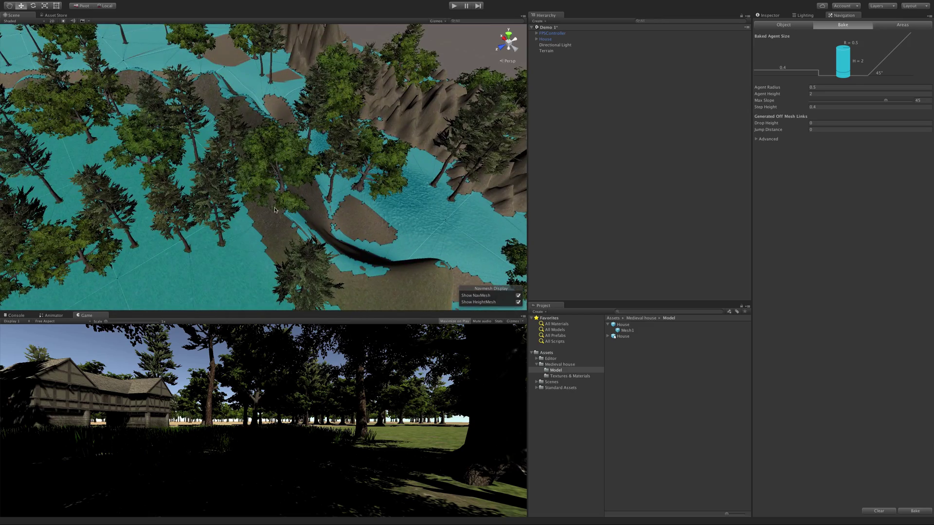
pyautogui.keyDown('alt'); pyautogui.moveTo(289, 227); pyautogui.dragTo(238, 202); pyautogui.keyUp('alt')
pyautogui.moveTo(237, 201); pyautogui.dragTo(310, 163, button='right')
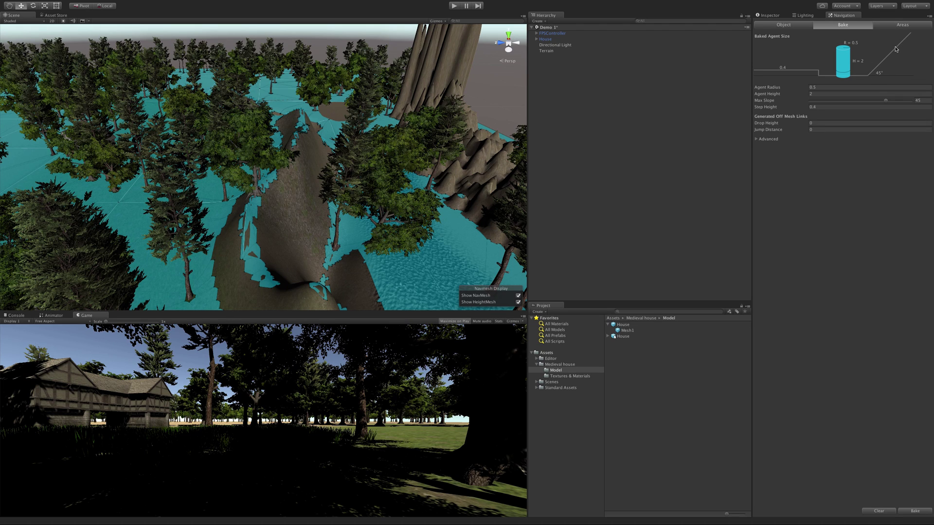
# Inspect the NavMesh up close around the tree trunks and grass patches
pyautogui.scroll(5, 252, 242)
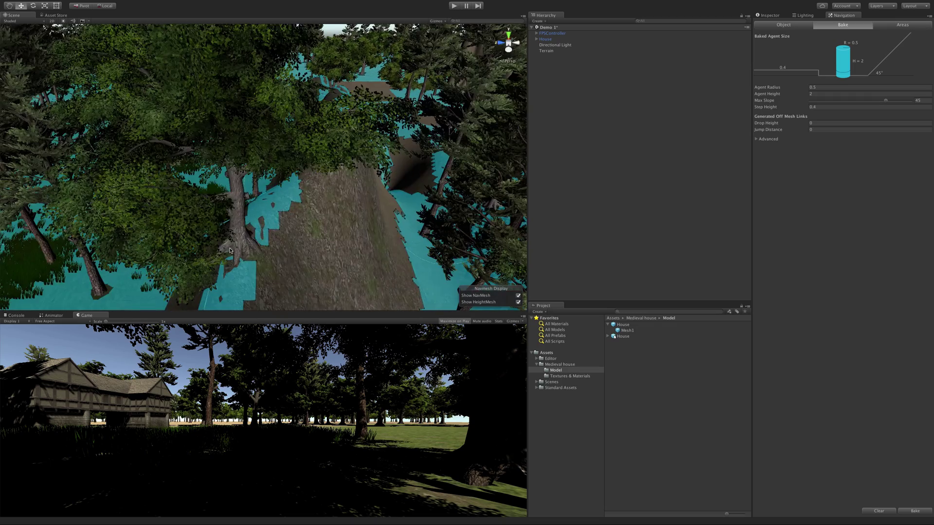
pyautogui.moveTo(211, 248); pyautogui.dragTo(472, 186, button='middle')
pyautogui.scroll(5, 267, 213)
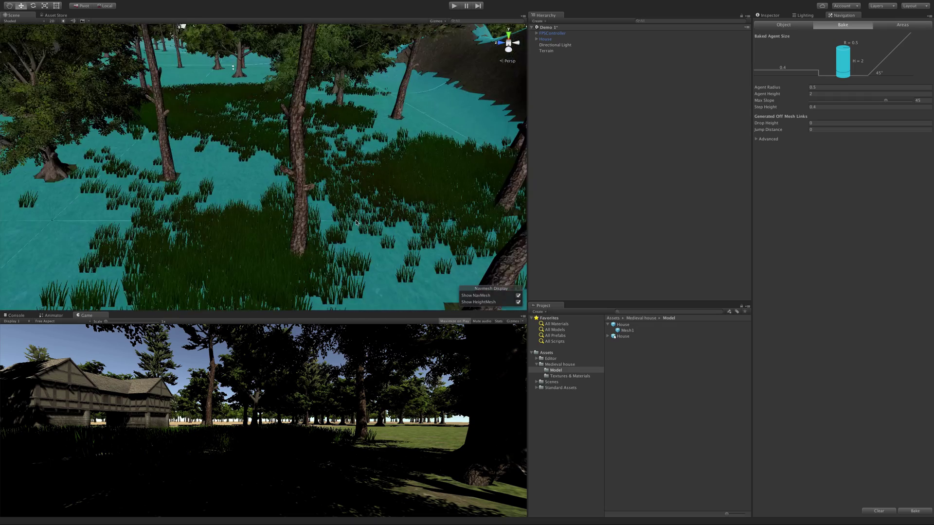
pyautogui.moveTo(247, 211); pyautogui.dragTo(534, 235, button='middle')
pyautogui.scroll(5, 349, 203)
pyautogui.scroll(3, 333, 187)
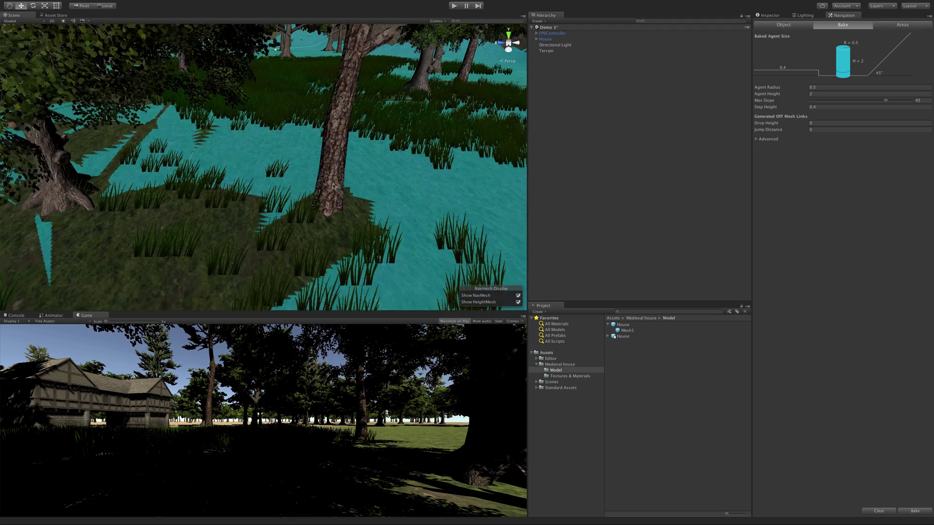
pyautogui.scroll(-3, 411, 215)
pyautogui.keyDown('alt'); pyautogui.moveTo(411, 215); pyautogui.dragTo(279, 165); pyautogui.keyUp('alt')
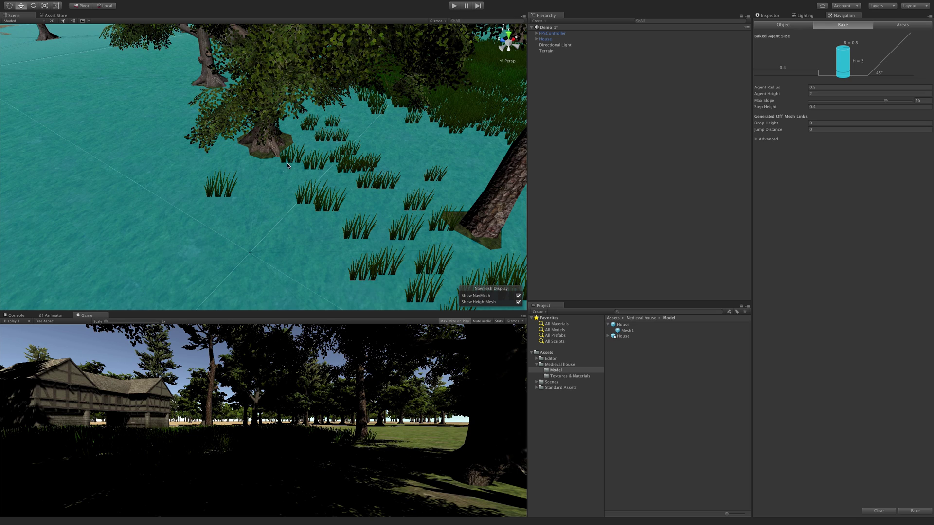
pyautogui.scroll(-3, 296, 144)
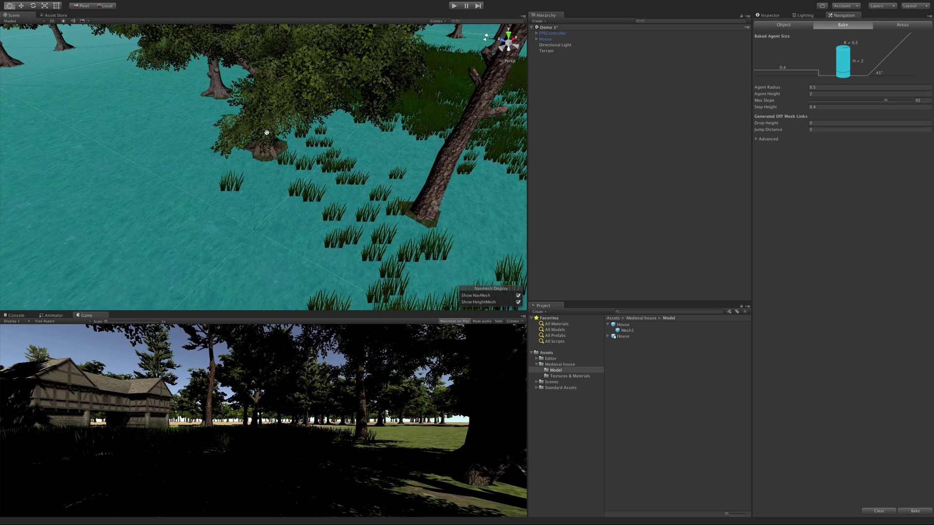
pyautogui.moveTo(267, 133); pyautogui.dragTo(418, 238, button='middle')
pyautogui.moveTo(923, 524); pyautogui.dragTo(831, 486, button='middle')
pyautogui.scroll(4, 399, 138)
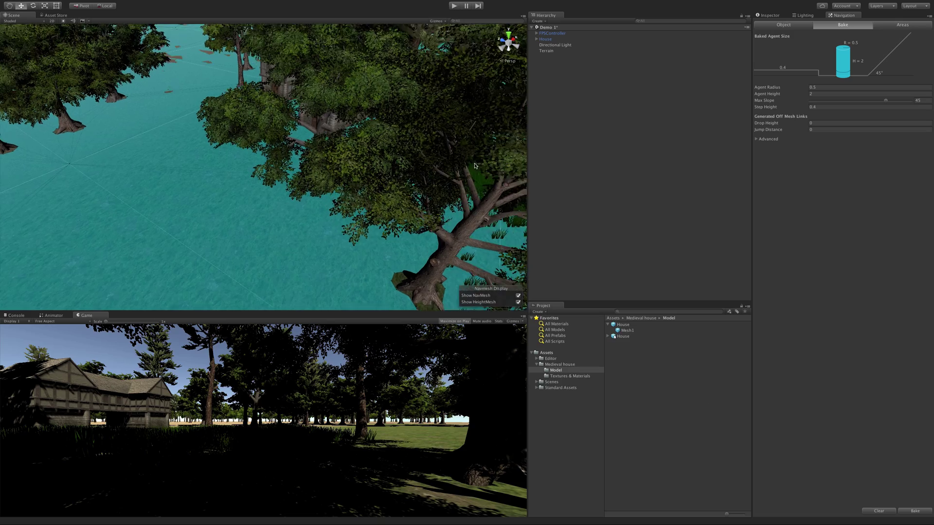
pyautogui.scroll(5, 362, 135)
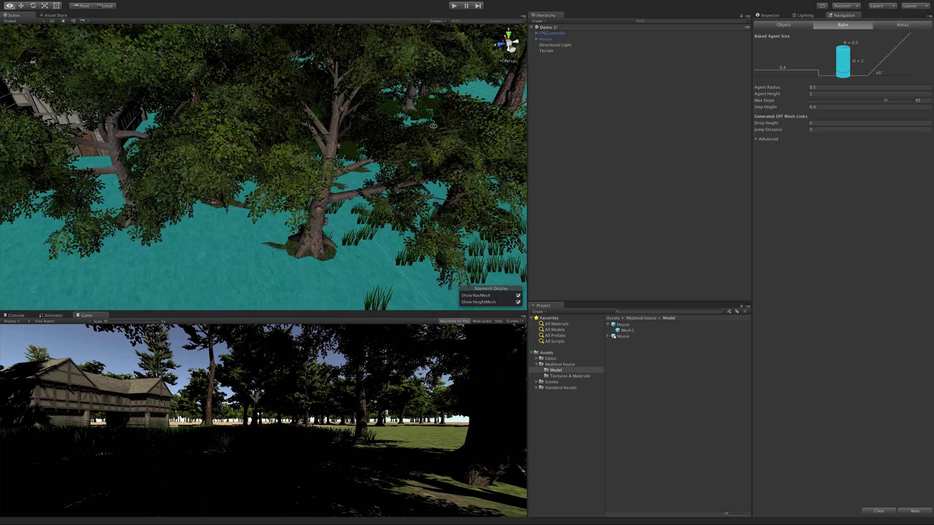
# Examine the NavMesh around the house and check the components on House and its Mesh1 child
pyautogui.click(552, 40)
pyautogui.press('f')
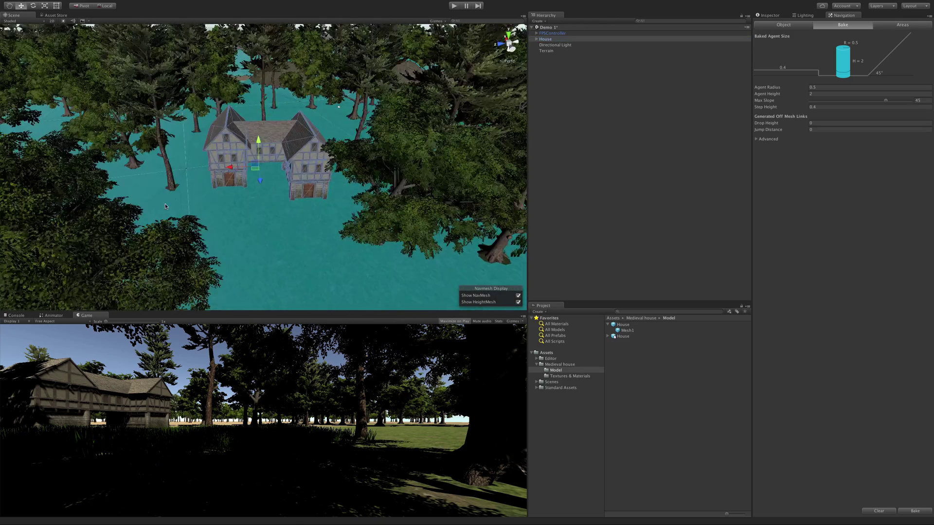
pyautogui.scroll(5, 197, 197)
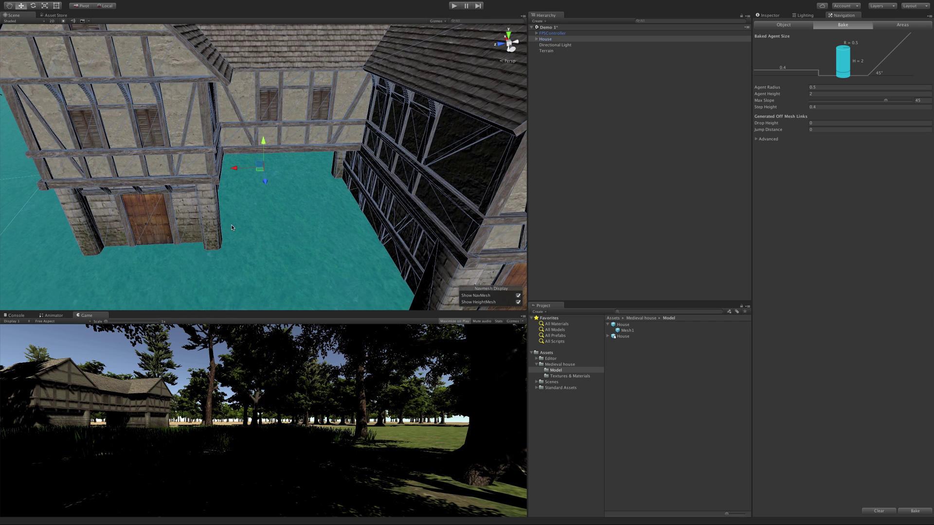
pyautogui.keyDown('alt'); pyautogui.moveTo(231, 223); pyautogui.dragTo(291, 190); pyautogui.keyUp('alt')
pyautogui.click(536, 39)
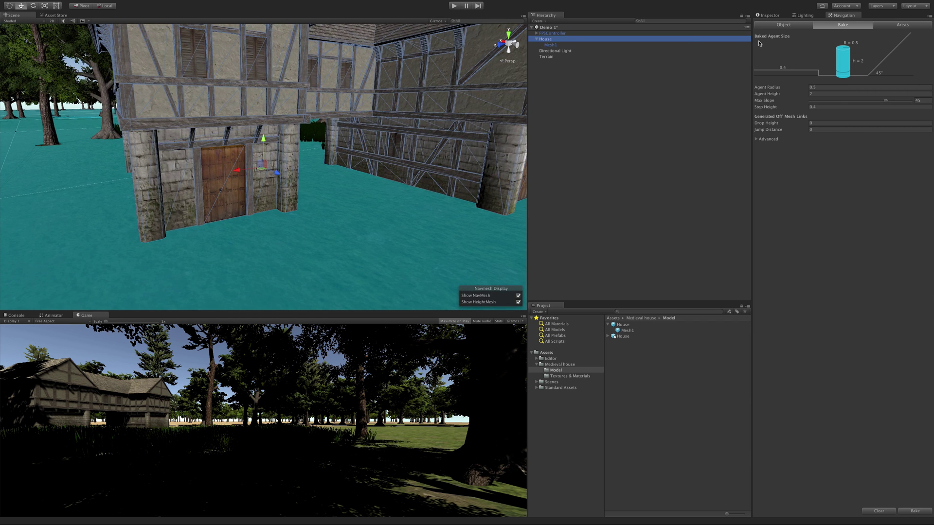
pyautogui.click(774, 17)
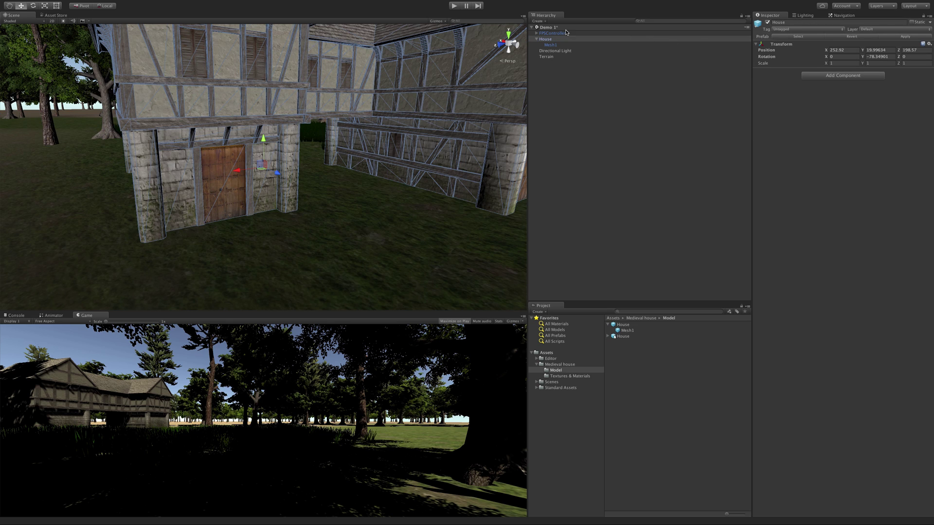
pyautogui.click(576, 44)
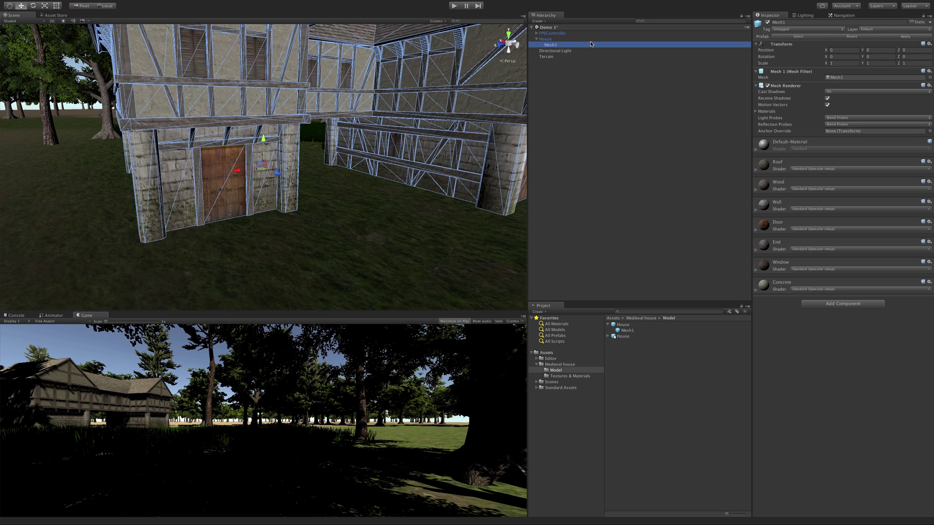
# Create an empty child object under House and name it Colliders
pyautogui.click(557, 40)
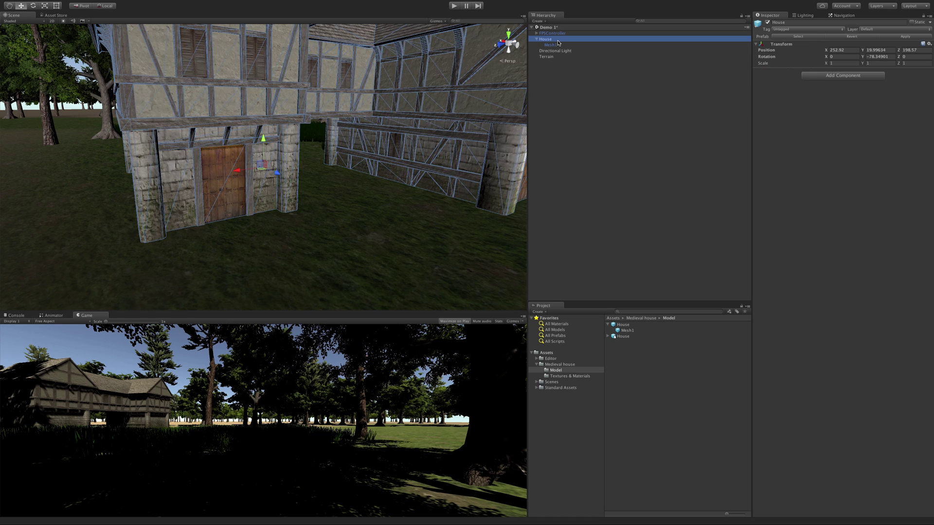
pyautogui.rightClick(558, 41)
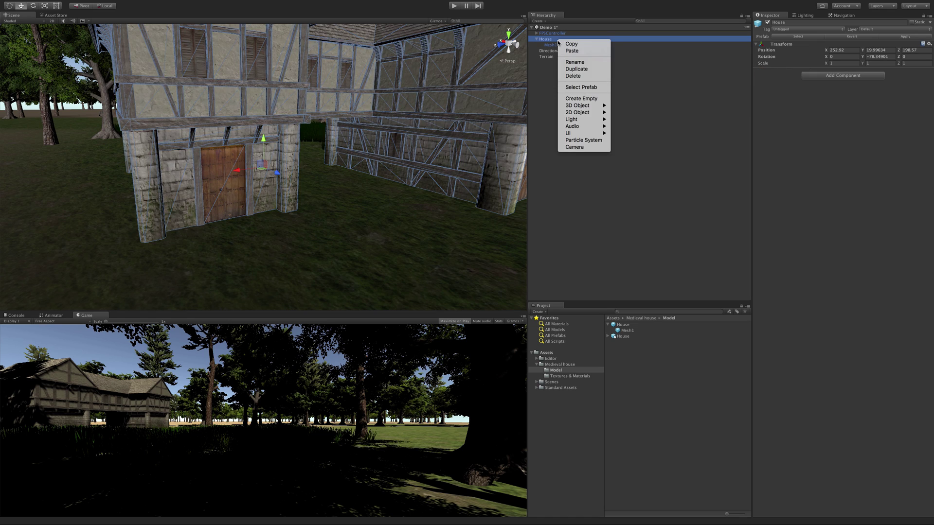
pyautogui.click(586, 98)
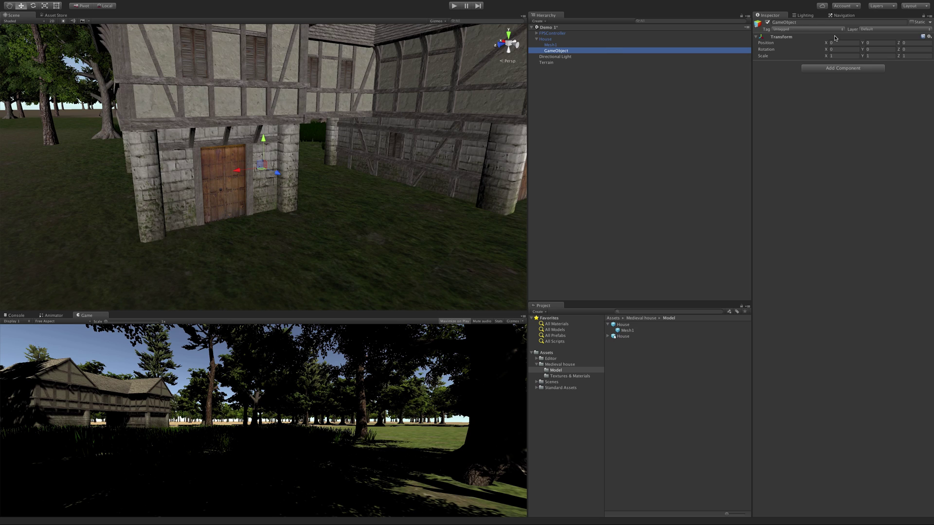
pyautogui.click(825, 23)
pyautogui.write('Collider')
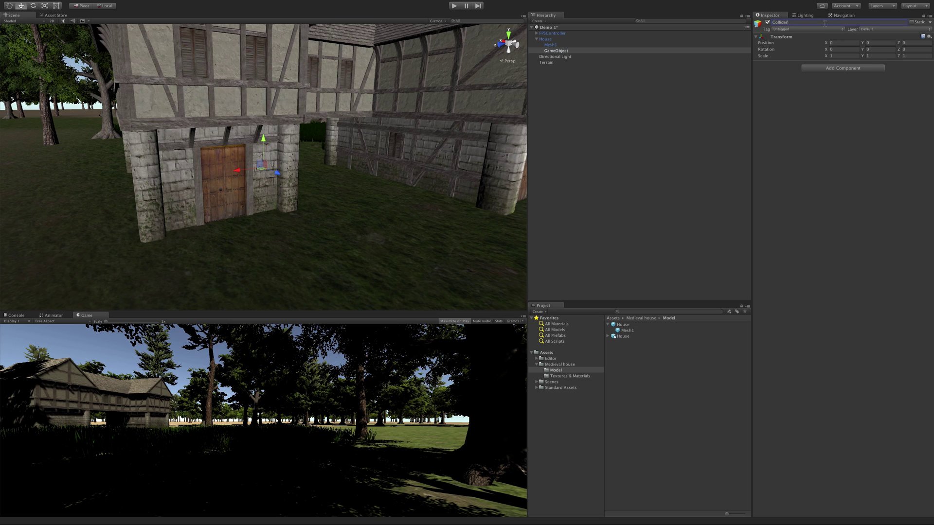
pyautogui.press('Return')
# Create an empty child object under Colliders and add a Box Collider component to it
pyautogui.click(562, 51)
pyautogui.rightClick(559, 51)
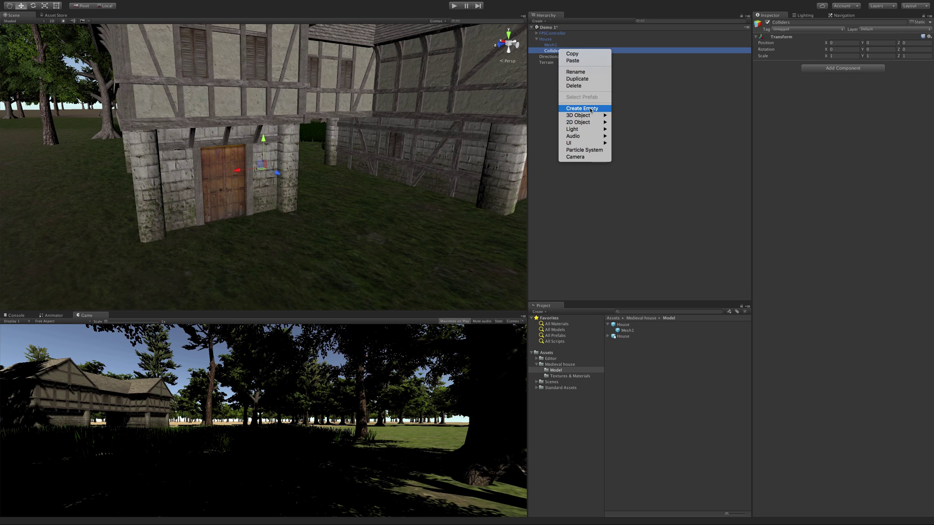
pyautogui.click(591, 111)
pyautogui.click(820, 68)
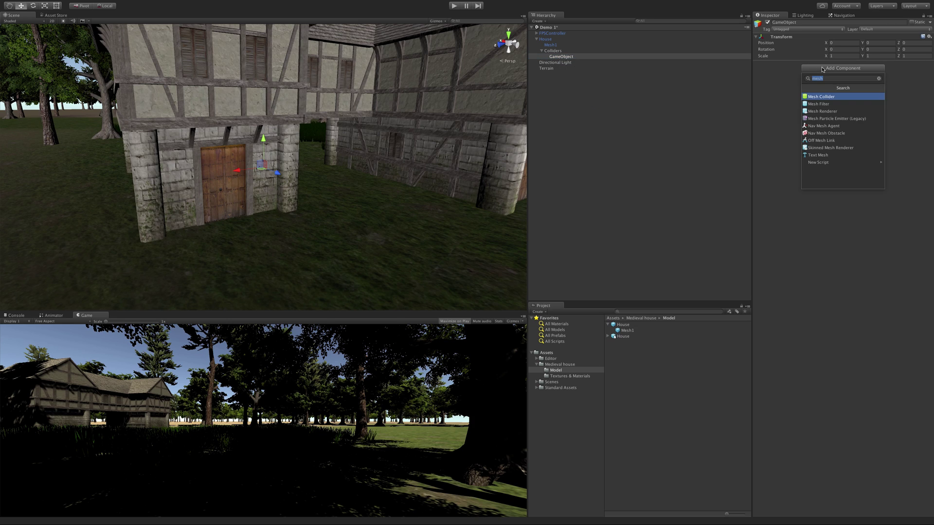
pyautogui.write('box')
pyautogui.press('Return')
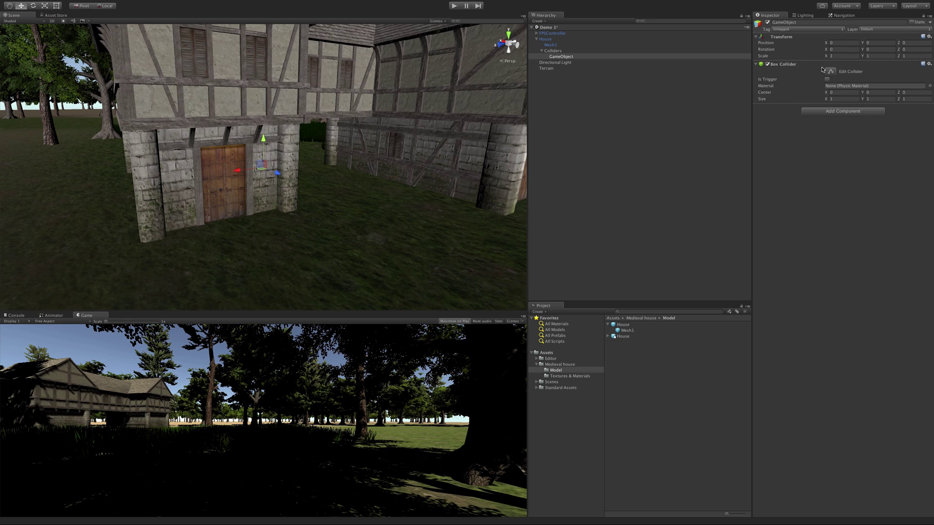
# Move the box collider object along X to about 5.15, beside the nearest wooden-door wing, and stretch it along X
pyautogui.scroll(5, 289, 189)
pyautogui.scroll(-5, 291, 182)
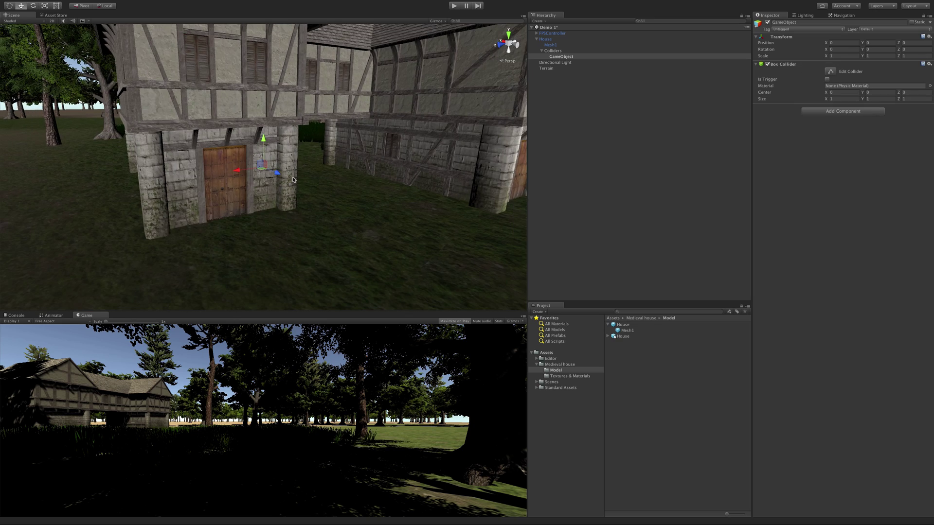
pyautogui.keyDown('alt'); pyautogui.moveTo(293, 177); pyautogui.dragTo(586, 198); pyautogui.keyUp('alt')
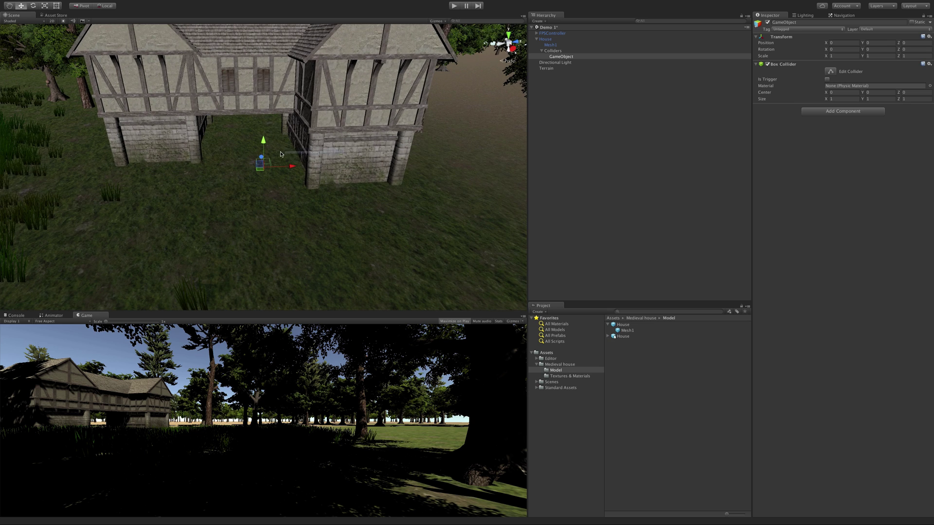
pyautogui.keyDown('alt'); pyautogui.moveTo(381, 212); pyautogui.dragTo(293, 261); pyautogui.keyUp('alt')
pyautogui.click(576, 84)
pyautogui.click(560, 57)
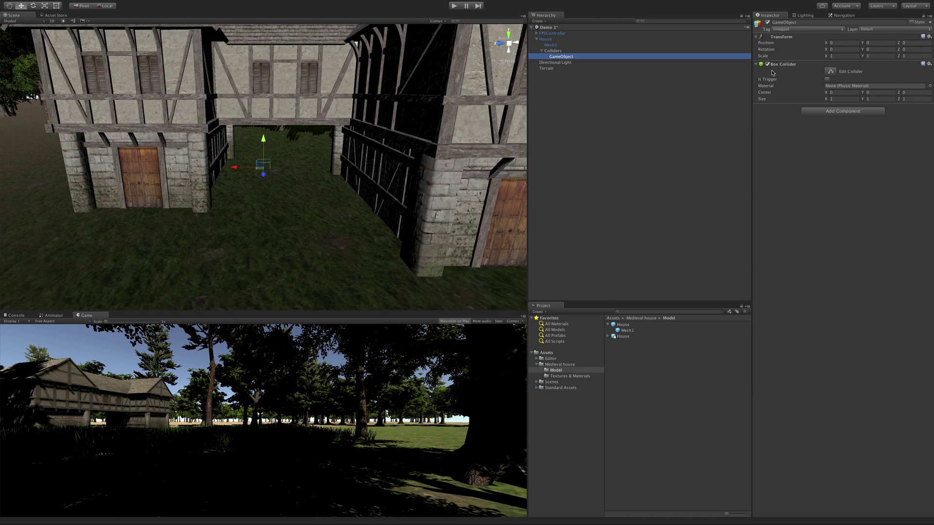
pyautogui.moveTo(233, 167); pyautogui.dragTo(173, 163)
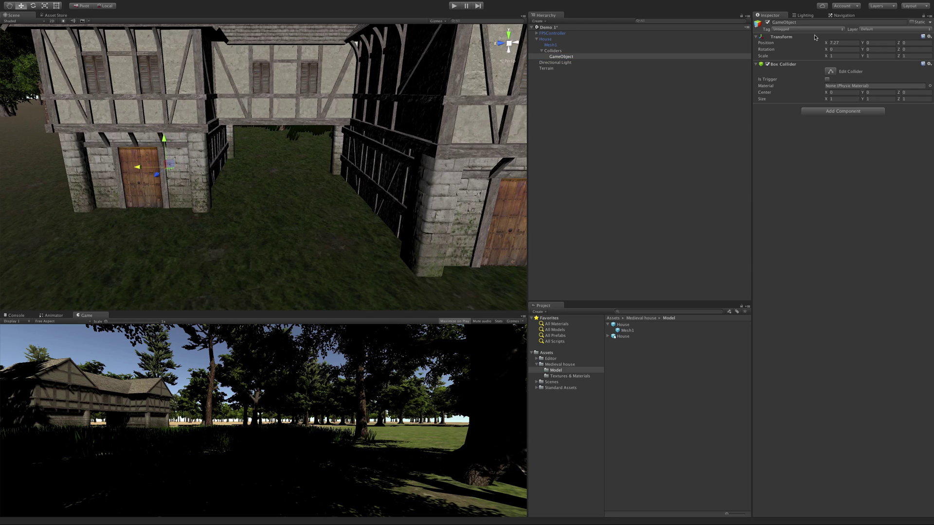
pyautogui.moveTo(826, 56); pyautogui.dragTo(696, 70)
pyautogui.keyDown('alt'); pyautogui.moveTo(127, 163); pyautogui.dragTo(163, 181); pyautogui.keyUp('alt')
pyautogui.keyDown('alt'); pyautogui.moveTo(301, 175); pyautogui.dragTo(219, 176); pyautogui.keyUp('alt')
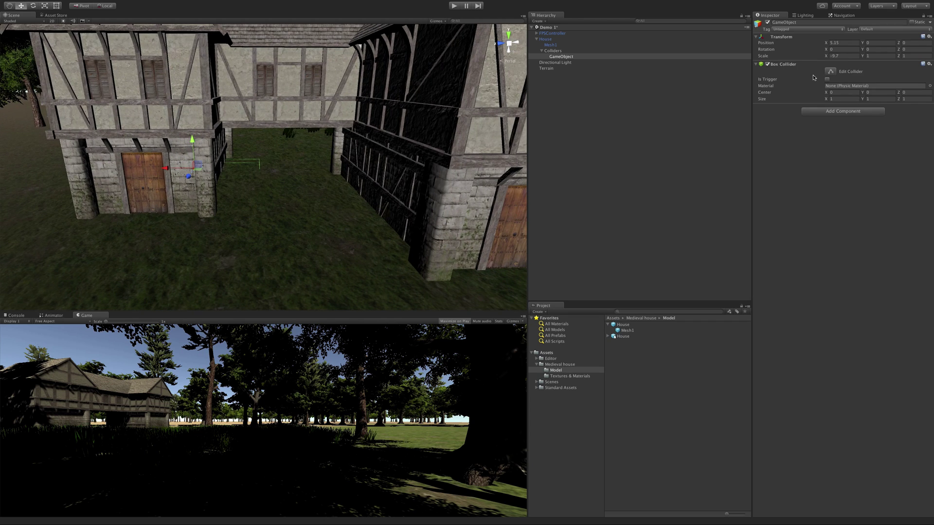
# Set the box collider object's X scale to 5 and place it along the base of the door wing's front wall
pyautogui.click(845, 56)
pyautogui.write('5')
pyautogui.moveTo(136, 219)
pyautogui.keyDown('alt'); pyautogui.mouseDown()
pyautogui.moveTo(222, 222)
pyautogui.moveTo(194, 221)
pyautogui.moveTo(189, 188)
pyautogui.moveTo(201, 187)
pyautogui.moveTo(217, 210)
pyautogui.moveTo(198, 234)
pyautogui.moveTo(144, 235)
pyautogui.mouseUp(); pyautogui.keyUp('alt')
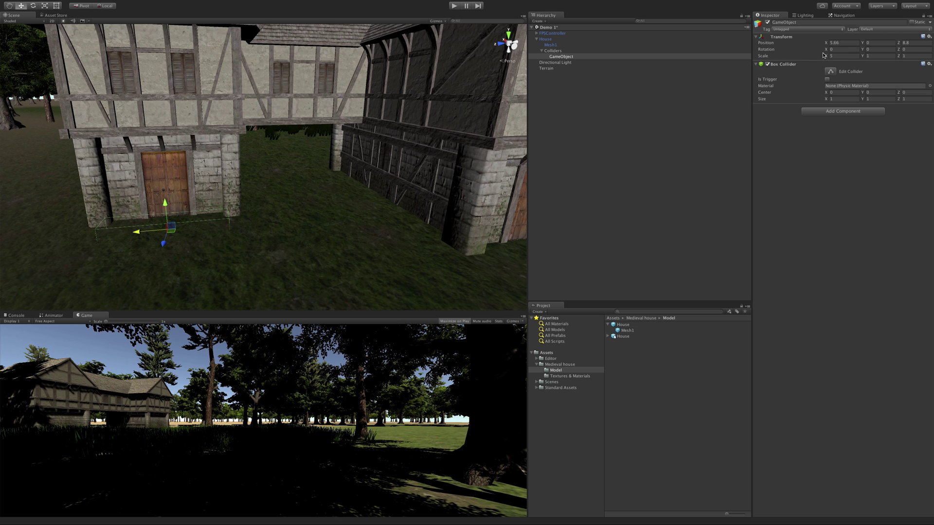
# Widen the box collider object to an X scale of 6.54 and move it along Z to about 1.93
pyautogui.moveTo(826, 55); pyautogui.dragTo(851, 60)
pyautogui.moveTo(204, 216); pyautogui.dragTo(397, 203, button='right')
pyautogui.moveTo(431, 202); pyautogui.dragTo(282, 188)
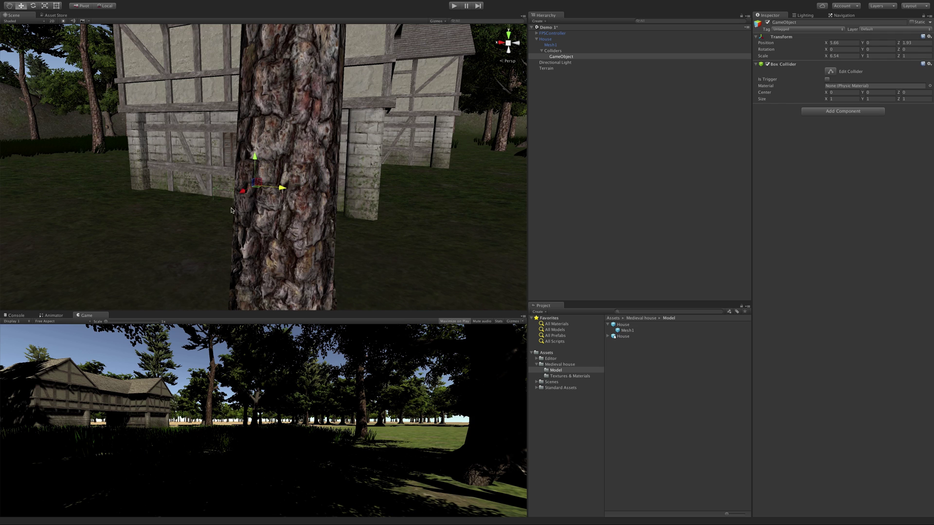
pyautogui.keyDown('alt'); pyautogui.moveTo(224, 213); pyautogui.dragTo(274, 231); pyautogui.keyUp('alt')
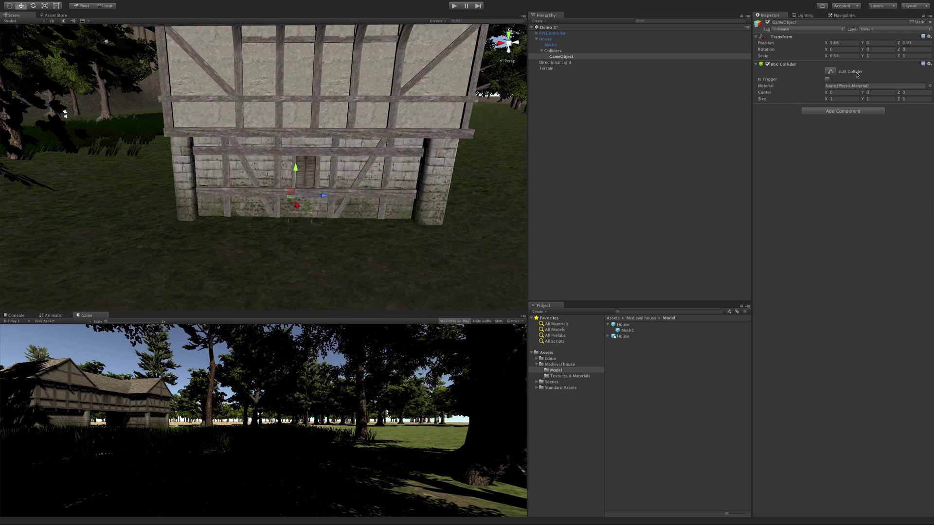
# Stretch the collider object to a Z scale of about -11.6 and place it at about Z 2.25 to span the wing's length
pyautogui.moveTo(899, 56); pyautogui.dragTo(825, 69)
pyautogui.moveTo(329, 202); pyautogui.dragTo(346, 195)
pyautogui.moveTo(899, 55); pyautogui.dragTo(904, 56)
pyautogui.moveTo(335, 199); pyautogui.dragTo(331, 197)
pyautogui.moveTo(900, 56); pyautogui.dragTo(899, 58)
pyautogui.keyDown('alt'); pyautogui.moveTo(99, 239); pyautogui.dragTo(438, 141); pyautogui.keyUp('alt')
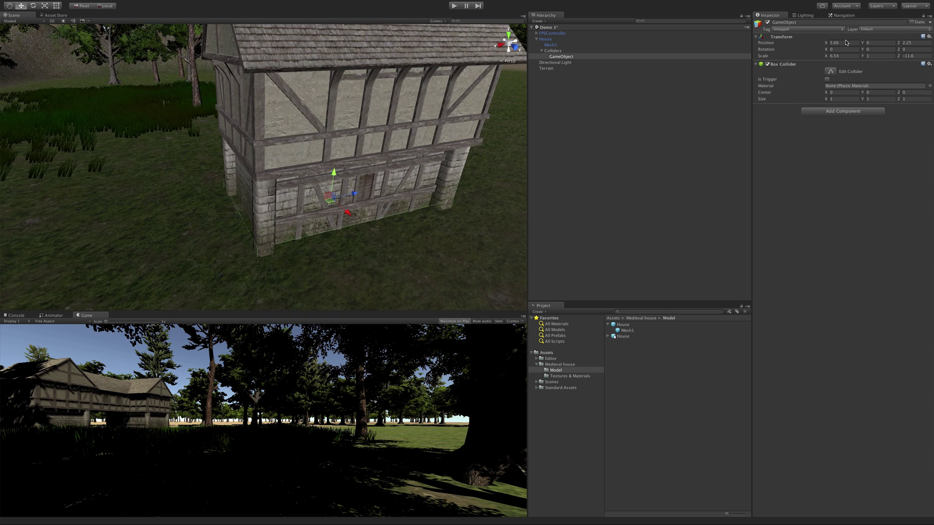
# Set the collider object's Y scale to 4.2 and its Y position to 2.1 so it covers the ground-floor walls
pyautogui.click(873, 55)
pyautogui.write('4.1')
pyautogui.press('BackSpace')
pyautogui.write('3')
pyautogui.press('Return')
pyautogui.moveTo(339, 156); pyautogui.dragTo(257, 154)
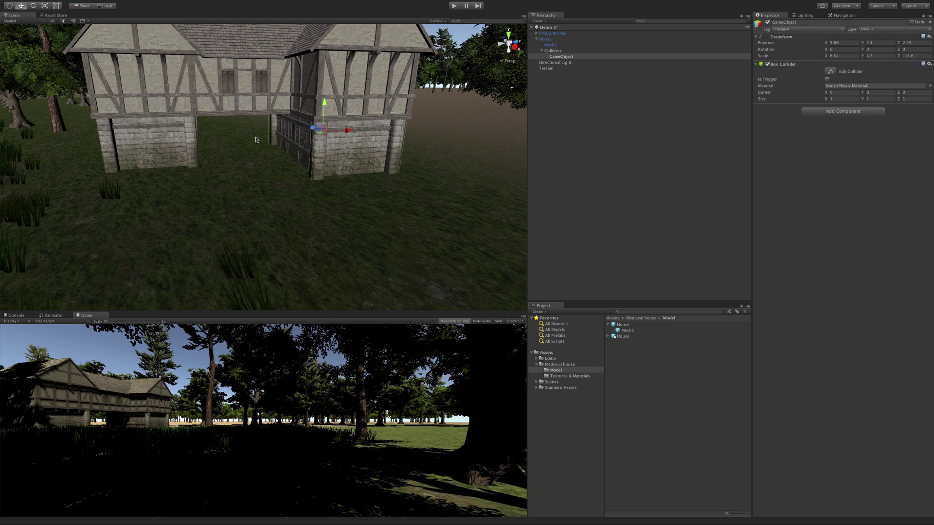
pyautogui.keyDown('alt'); pyautogui.moveTo(170, 146); pyautogui.dragTo(260, 162); pyautogui.keyUp('alt')
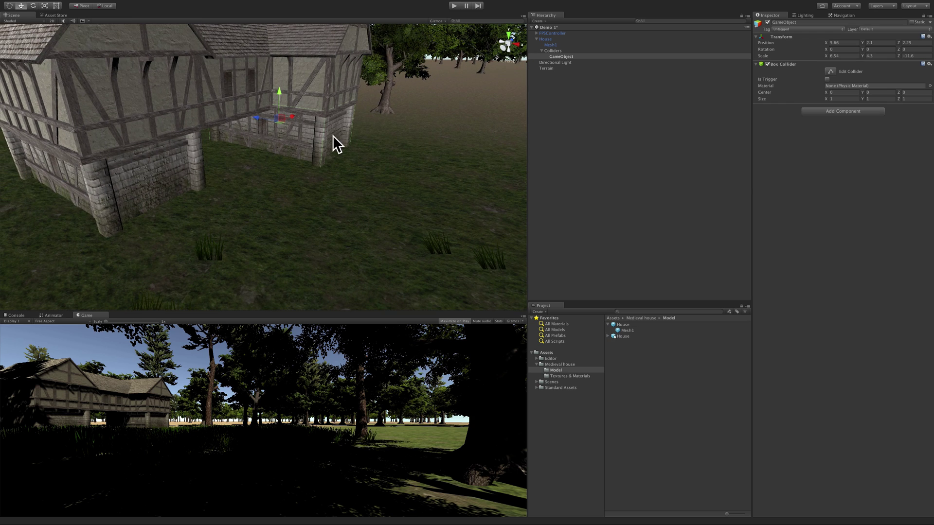
# Duplicate the collider object and move the copy along X to about -9.02, beside the other wing
pyautogui.hotkey('ctrl', 'd')
pyautogui.moveTo(295, 121); pyautogui.dragTo(214, 155)
pyautogui.keyDown('alt'); pyautogui.moveTo(128, 256); pyautogui.dragTo(211, 217); pyautogui.keyUp('alt')
pyautogui.scroll(5, 210, 217)
pyautogui.scroll(-8, 204, 219)
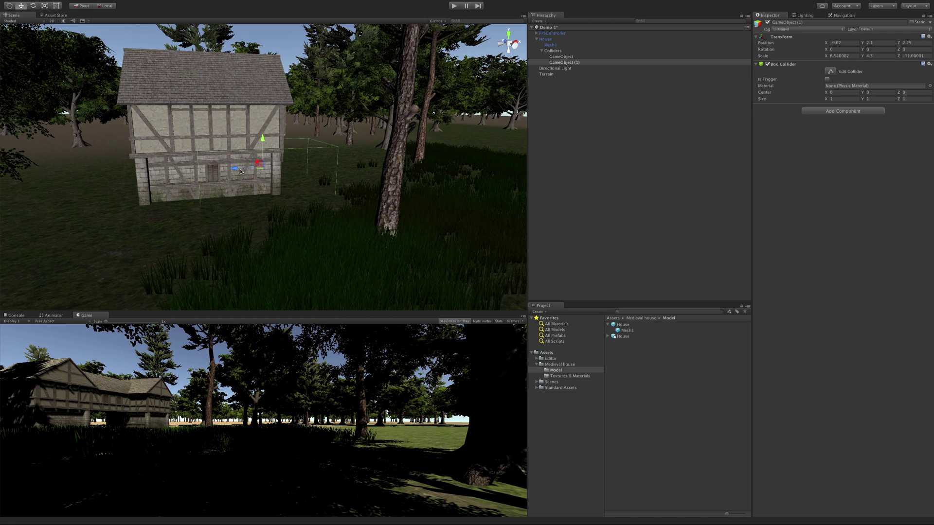
# Move the duplicated collider along Z to about 6.82, centring it on the second wing's side wall
pyautogui.moveTo(240, 171)
pyautogui.mouseDown()
pyautogui.moveTo(188, 178)
pyautogui.moveTo(188, 199)
pyautogui.moveTo(239, 181)
pyautogui.mouseUp()
pyautogui.scroll(6, 193, 192)
pyautogui.scroll(-3, 194, 192)
pyautogui.scroll(2, 188, 198)
pyautogui.scroll(-3, 249, 175)
pyautogui.moveTo(242, 180); pyautogui.dragTo(265, 170, button='middle')
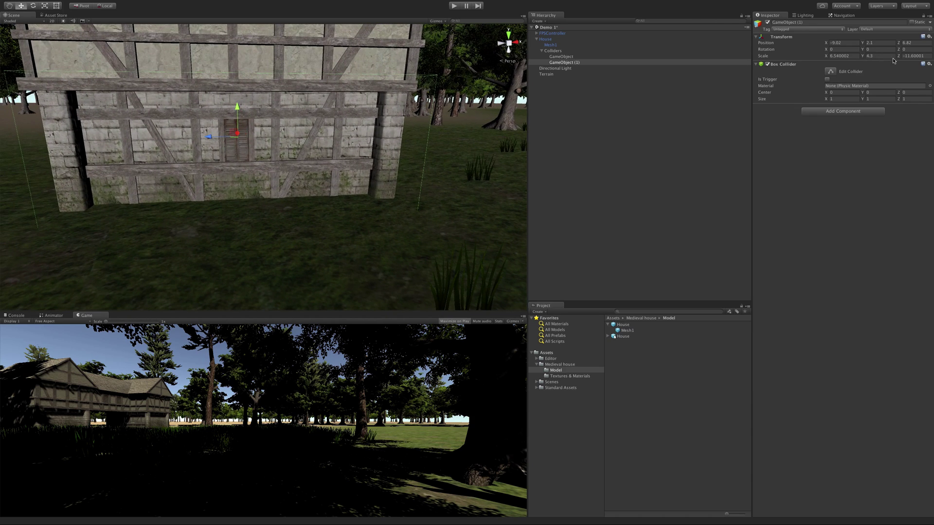
# Make the duplicated collider's Z scale positive and reduce it to about 10.6
pyautogui.moveTo(898, 57); pyautogui.dragTo(904, 57)
pyautogui.click(906, 55)
pyautogui.press('Left')
pyautogui.press('Delete')
pyautogui.moveTo(900, 58); pyautogui.dragTo(897, 58)
pyautogui.moveTo(203, 172)
pyautogui.keyDown('alt'); pyautogui.mouseDown()
pyautogui.moveTo(320, 194)
pyautogui.moveTo(274, 178)
pyautogui.moveTo(117, 189)
pyautogui.moveTo(214, 184)
pyautogui.mouseUp(); pyautogui.keyUp('alt')
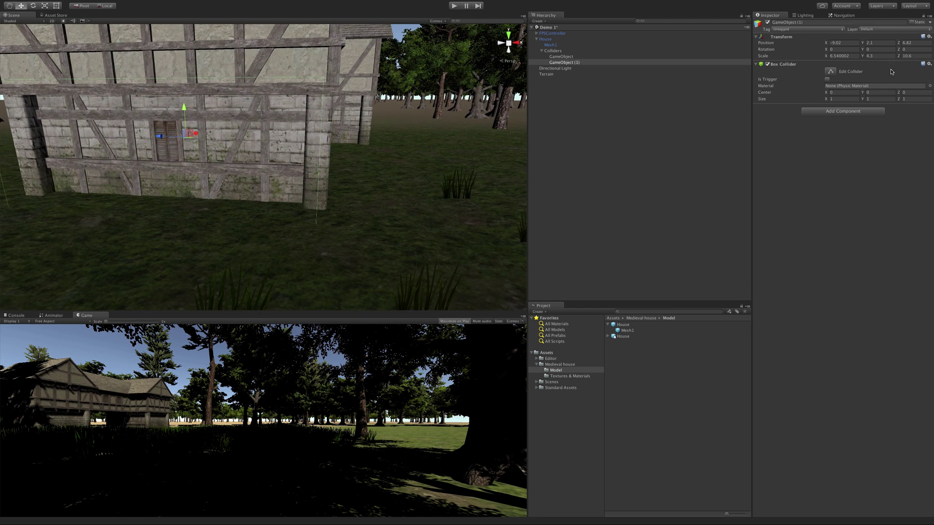
# Fit the duplicated collider to the second wing with a Z scale of 11.72, at about X -7.99 and Z 6.9
pyautogui.moveTo(901, 58); pyautogui.dragTo(905, 60)
pyautogui.keyDown('alt'); pyautogui.moveTo(263, 85); pyautogui.dragTo(431, 141); pyautogui.keyUp('alt')
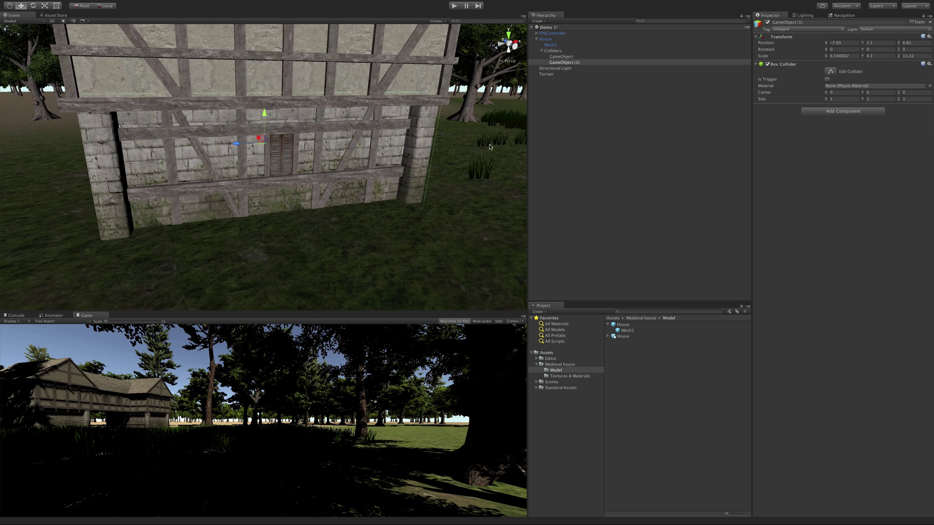
pyautogui.moveTo(901, 57); pyautogui.dragTo(901, 58)
pyautogui.keyDown('alt'); pyautogui.moveTo(273, 185); pyautogui.dragTo(340, 231); pyautogui.keyUp('alt')
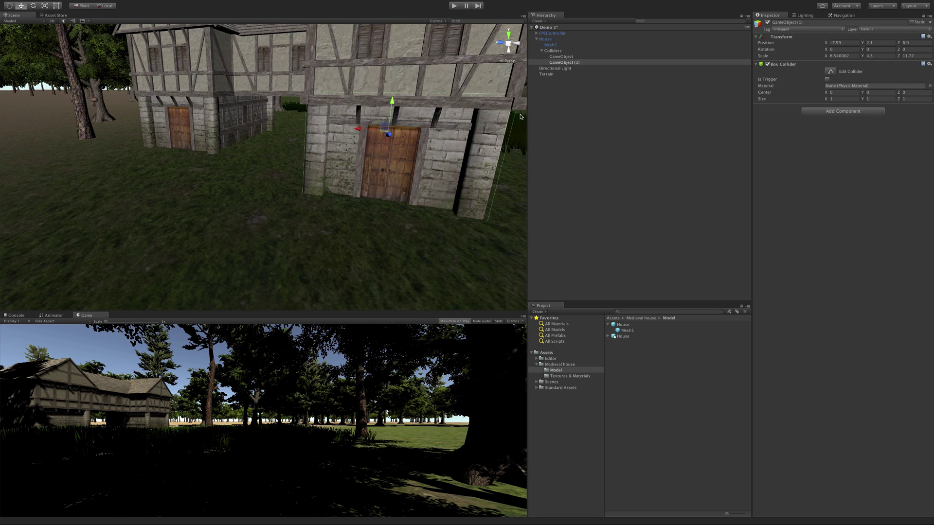
pyautogui.keyDown('alt'); pyautogui.moveTo(295, 108); pyautogui.dragTo(320, 192); pyautogui.keyUp('alt')
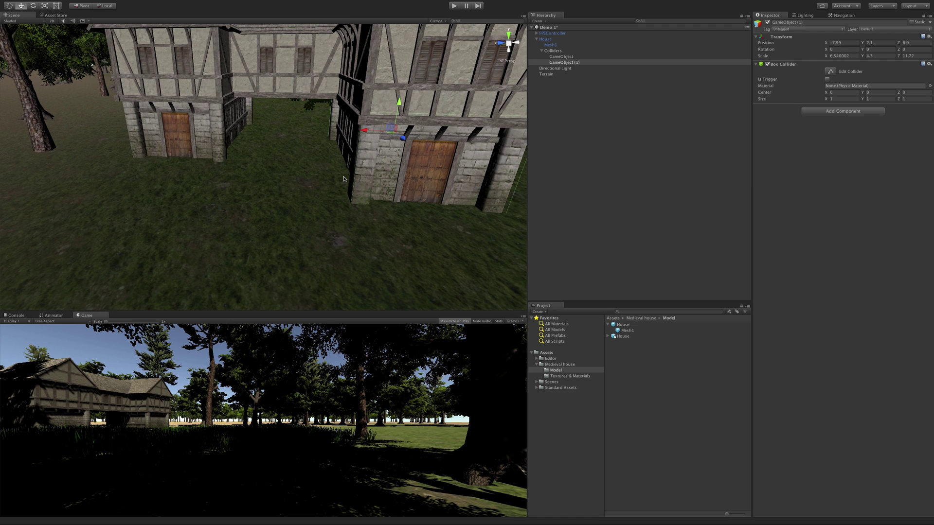
# Mark House and all its child objects as static, and check which static flags are enabled
pyautogui.click(548, 40)
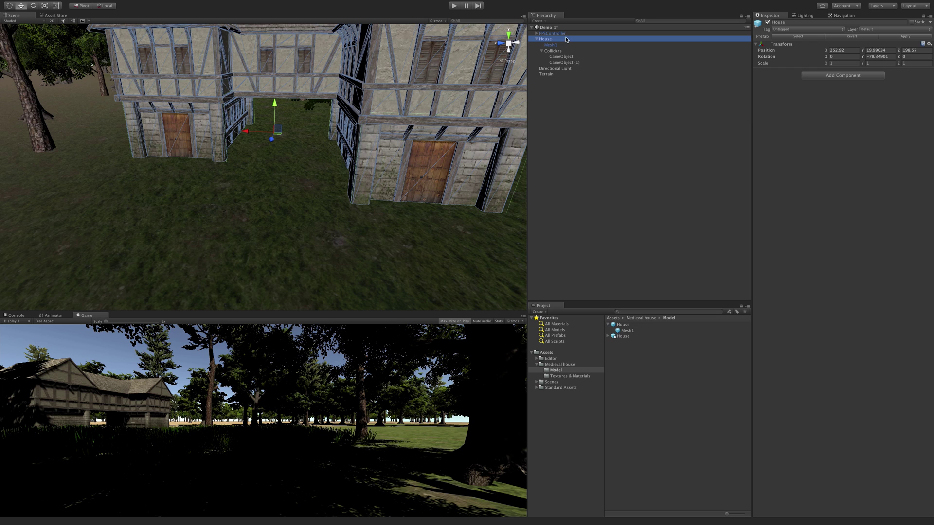
pyautogui.click(912, 23)
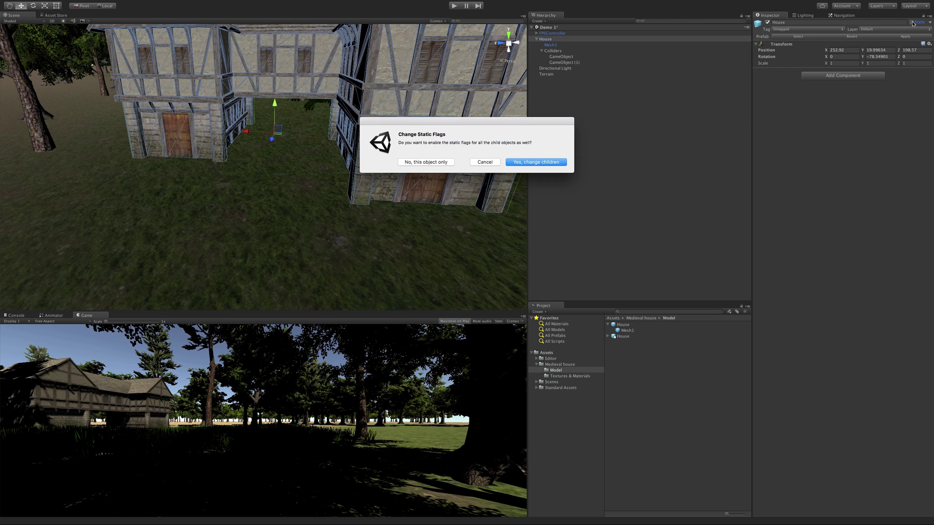
pyautogui.click(558, 164)
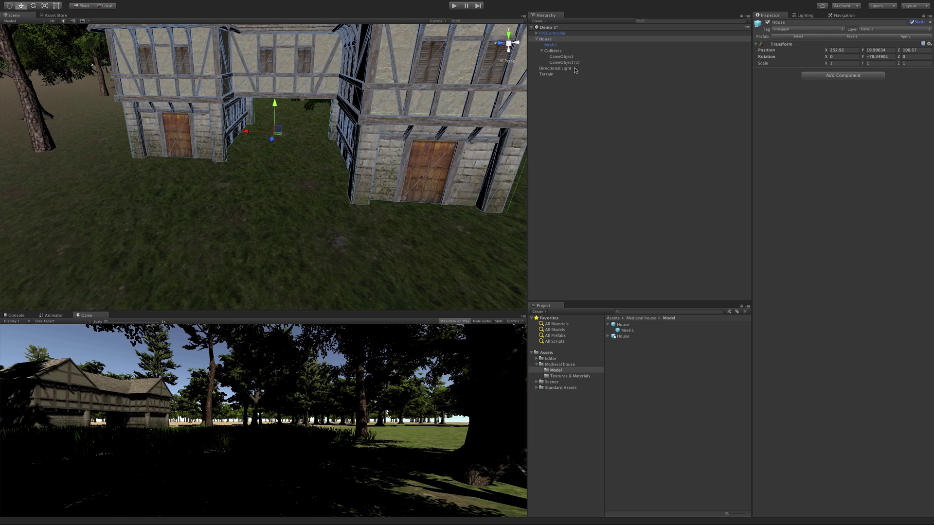
pyautogui.click(930, 22)
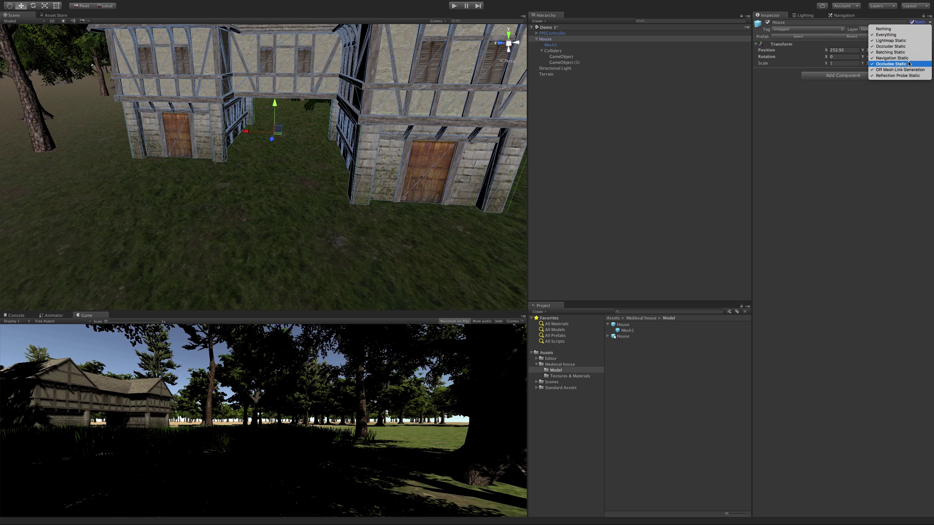
pyautogui.click(827, 154)
# Rebake the NavMesh with the static house included and inspect the walkable area around its walls
pyautogui.click(843, 15)
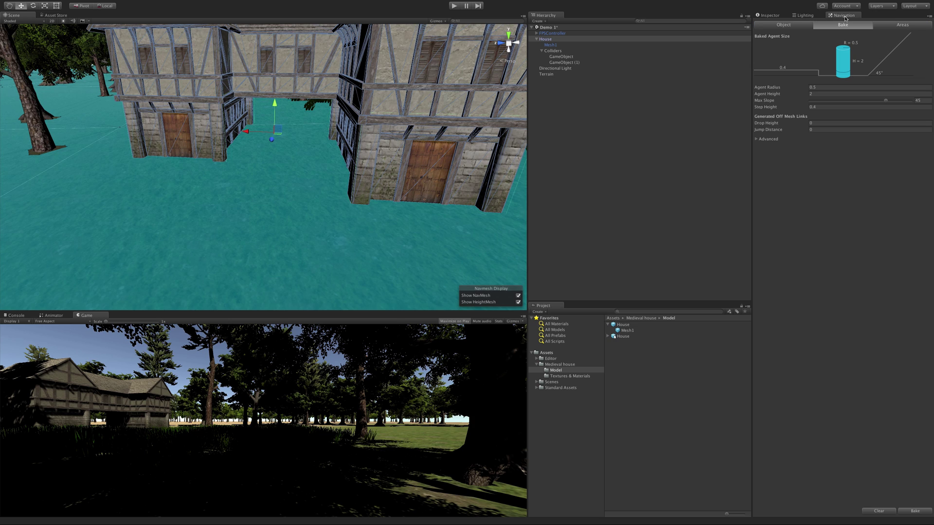
pyautogui.click(921, 512)
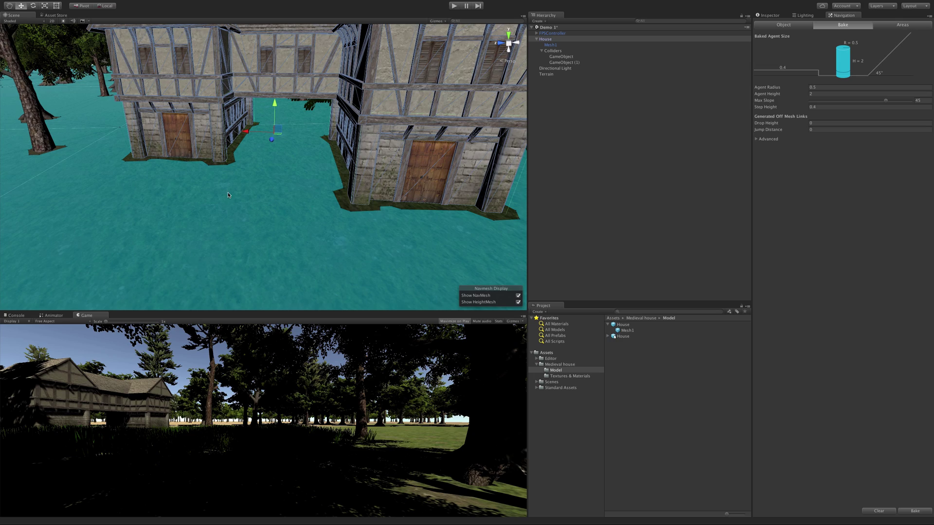
pyautogui.moveTo(283, 187)
pyautogui.keyDown('alt'); pyautogui.mouseDown()
pyautogui.moveTo(361, 223)
pyautogui.moveTo(459, 211)
pyautogui.moveTo(501, 229)
pyautogui.moveTo(592, 198)
pyautogui.moveTo(330, 199)
pyautogui.moveTo(288, 194)
pyautogui.moveTo(279, 179)
pyautogui.moveTo(294, 175)
pyautogui.moveTo(243, 181)
pyautogui.moveTo(307, 173)
pyautogui.moveTo(273, 185)
pyautogui.mouseUp(); pyautogui.keyUp('alt')
pyautogui.scroll(3, 289, 168)
pyautogui.scroll(-3, 289, 168)
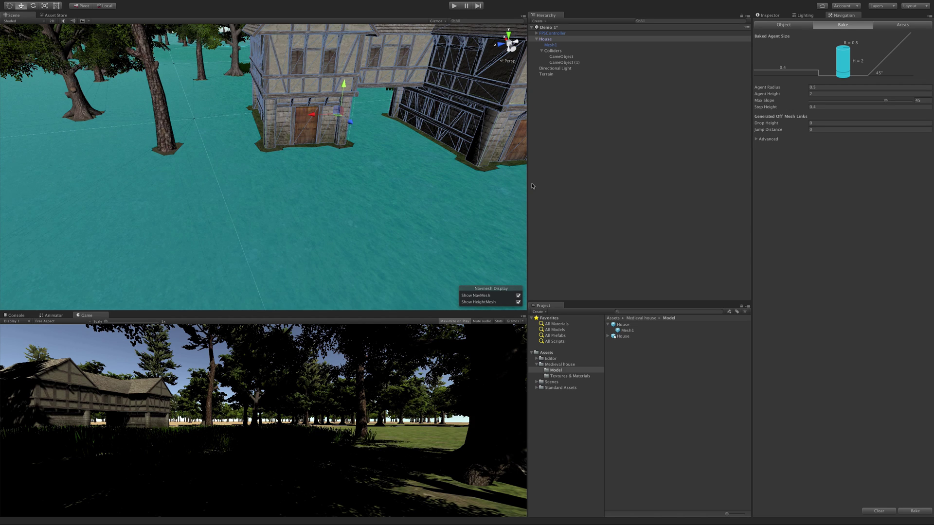
# Collapse the House hierarchy and add a 3D Cube at the scene's root level
pyautogui.click(690, 174)
pyautogui.click(536, 39)
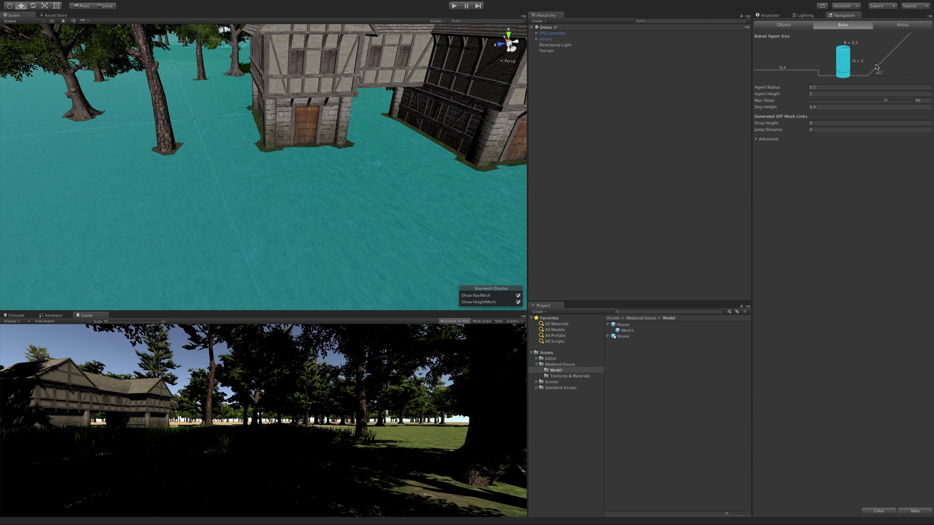
pyautogui.rightClick(599, 134)
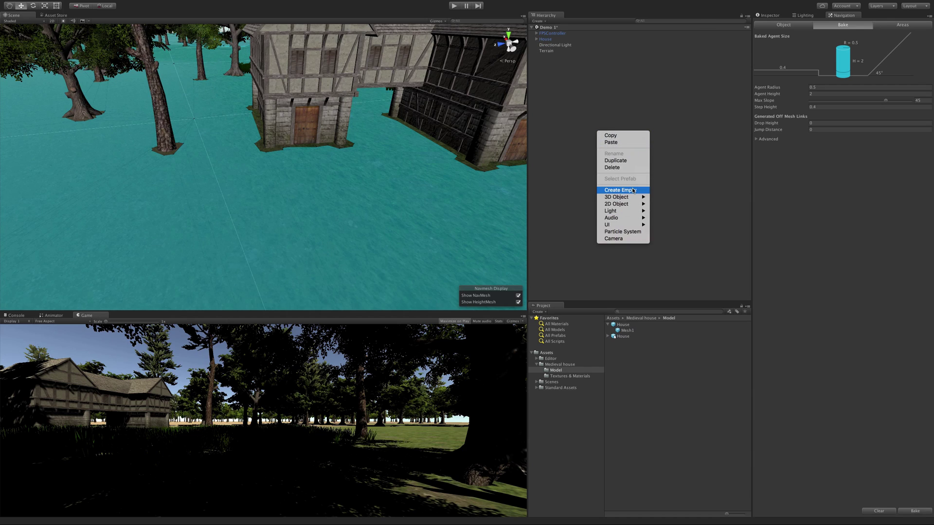
pyautogui.moveTo(616, 197)
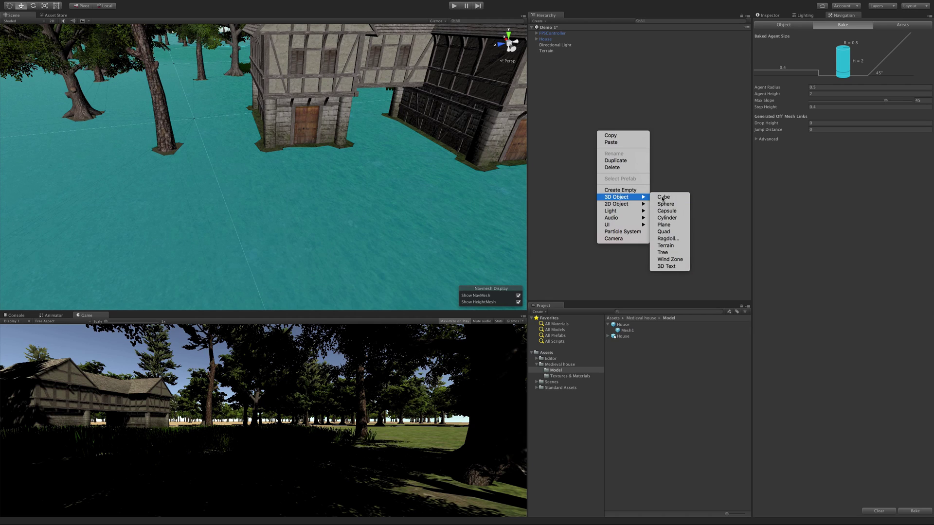
pyautogui.click(662, 197)
# Place the cube on the ground in front of the house, at about X 238, Y 20.84, Z 211
pyautogui.scroll(8, 281, 151)
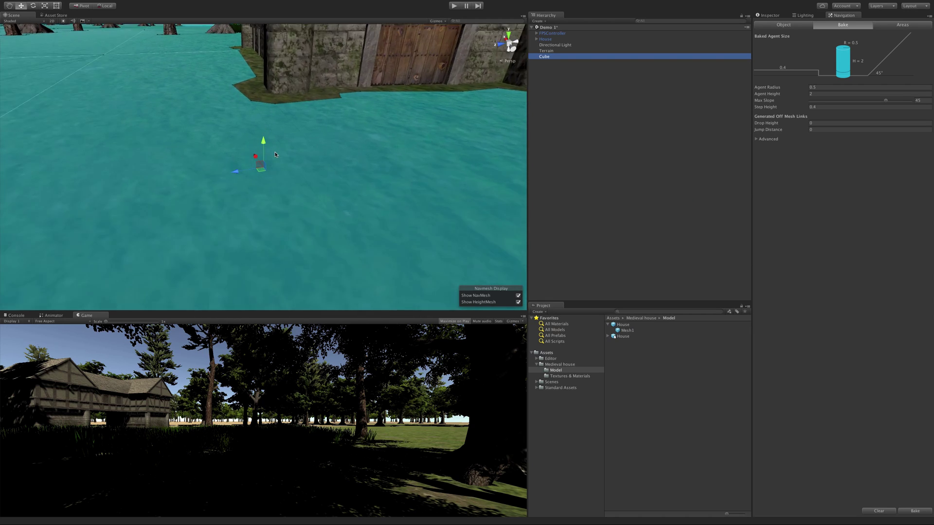
pyautogui.scroll(-10, 275, 148)
pyautogui.moveTo(262, 144); pyautogui.dragTo(270, 119)
pyautogui.moveTo(237, 150); pyautogui.dragTo(217, 163)
pyautogui.moveTo(233, 127); pyautogui.dragTo(243, 173)
# Rename the cube as Evil Cubie
pyautogui.click(587, 87)
pyautogui.click(578, 57)
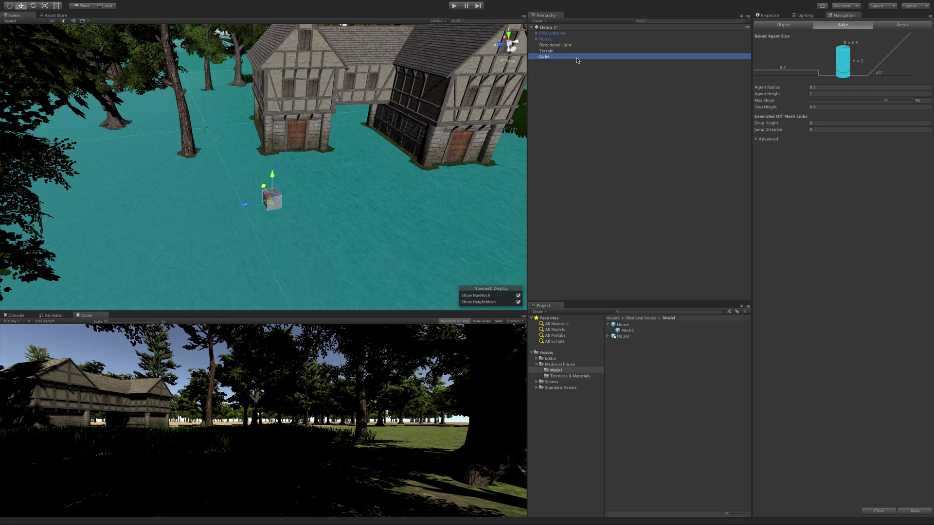
pyautogui.click(768, 15)
pyautogui.click(818, 22)
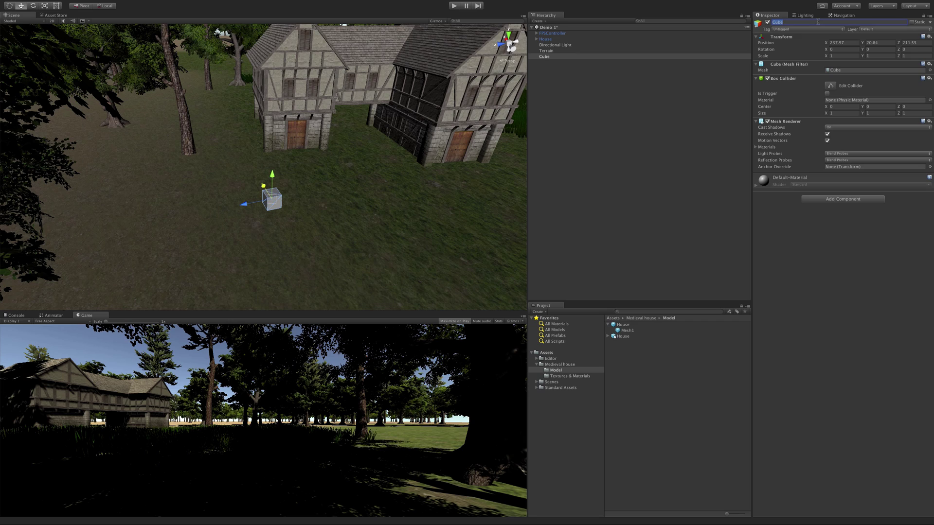
pyautogui.write('Evil Cu')
pyautogui.press('Return')
# Add a Nav Mesh Agent component to Evil Cubie
pyautogui.click(845, 200)
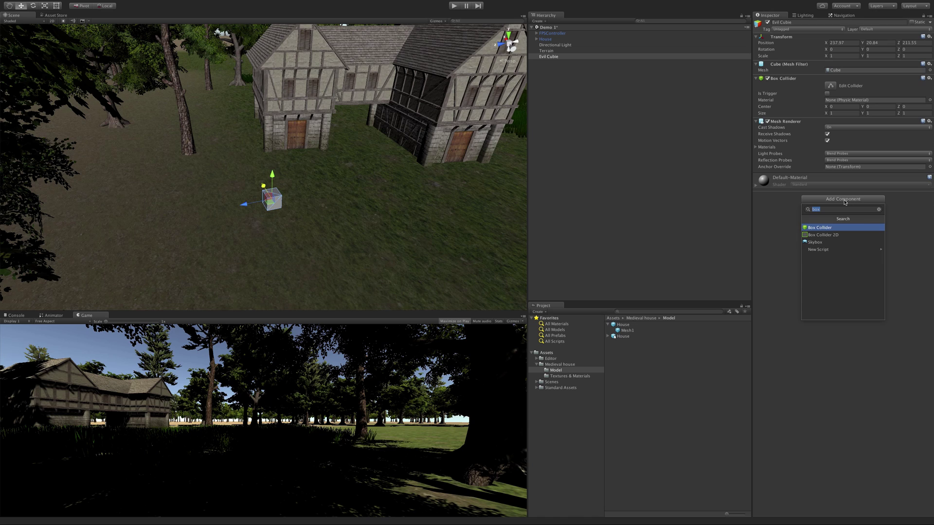
pyautogui.write('nav')
pyautogui.press('Return')
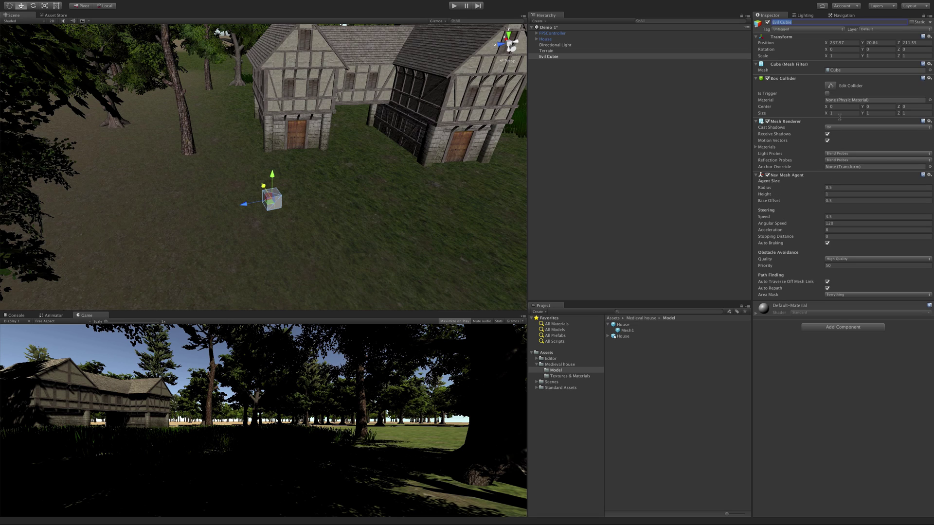
# Compare the bake settings with Evil Cubie's Nav Mesh Agent size and set the baked Agent Height to 1
pyautogui.click(843, 17)
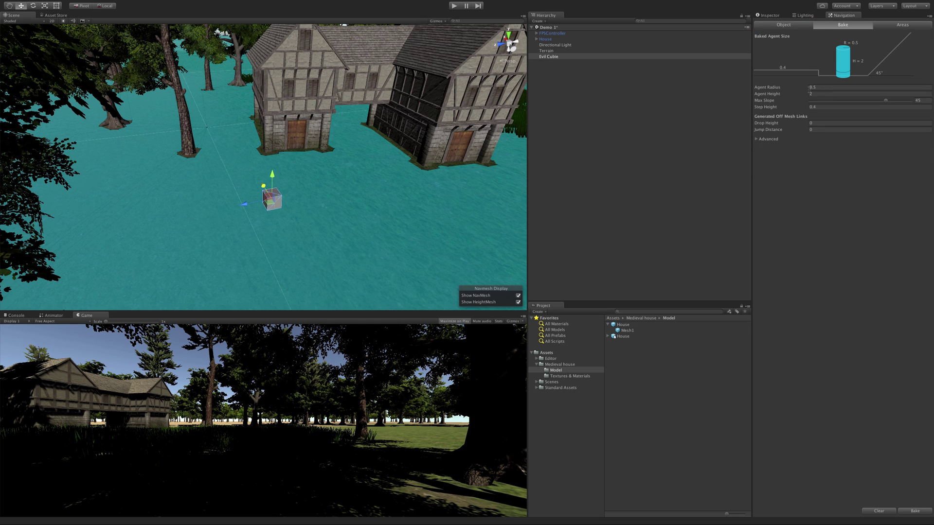
pyautogui.click(768, 15)
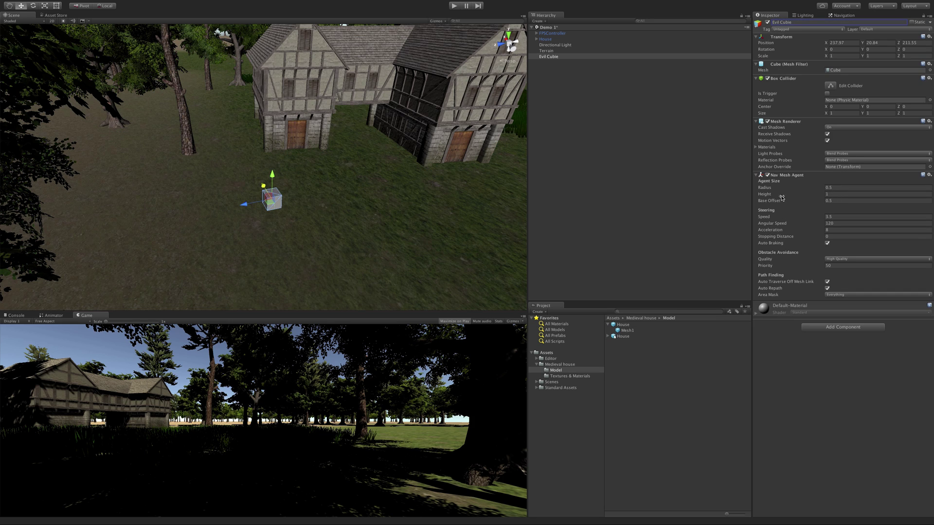
pyautogui.click(841, 15)
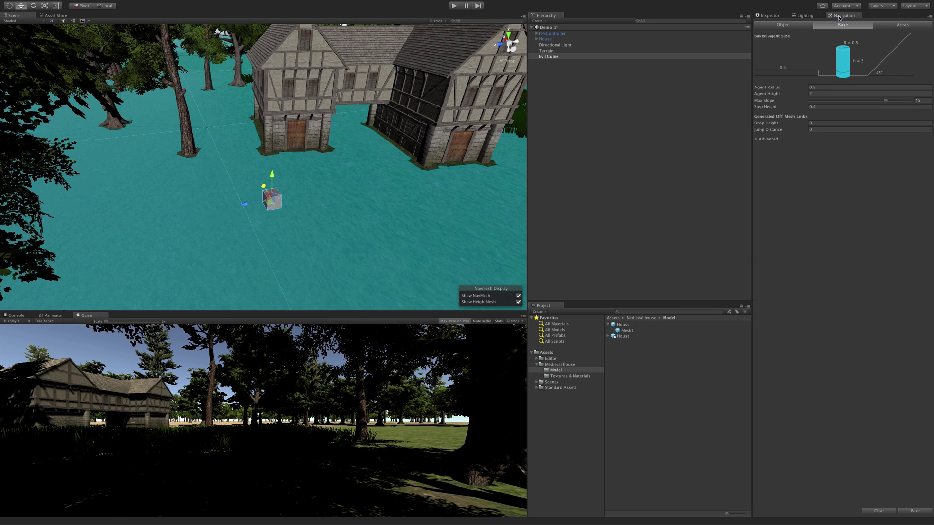
pyautogui.click(822, 94)
pyautogui.write('1')
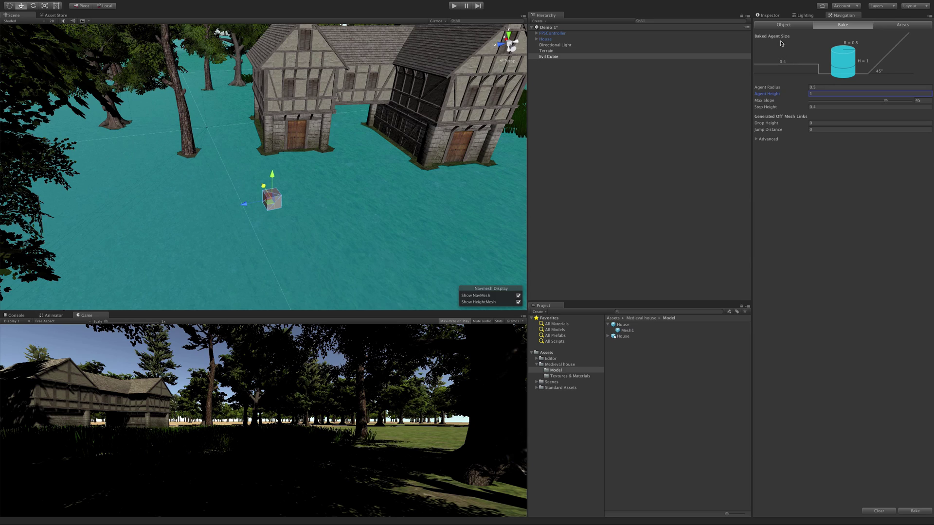
# Recheck Evil Cubie's agent settings and rebake the NavMesh with the new agent height
pyautogui.click(773, 15)
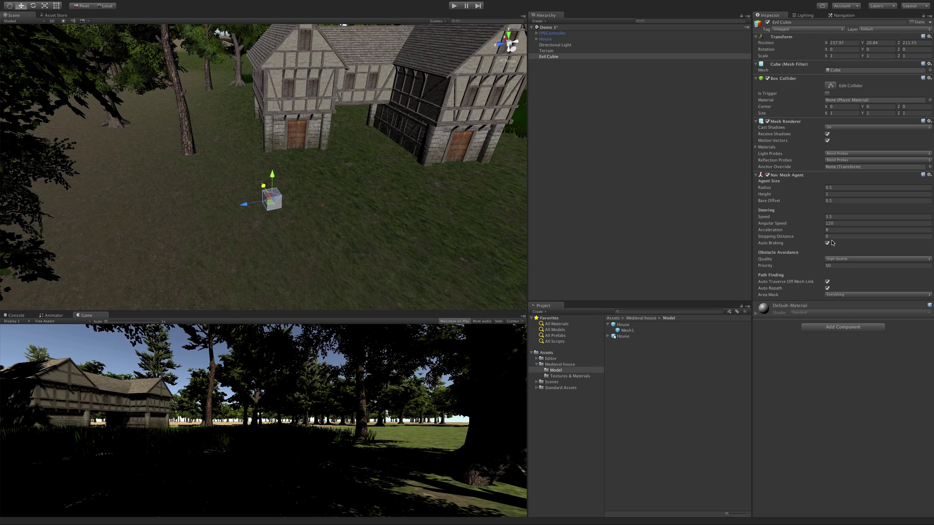
pyautogui.click(843, 16)
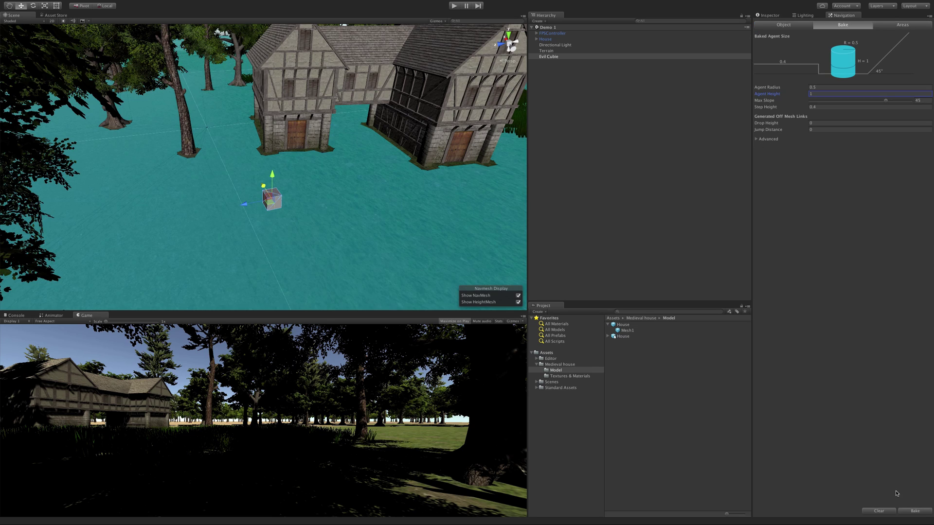
pyautogui.click(914, 511)
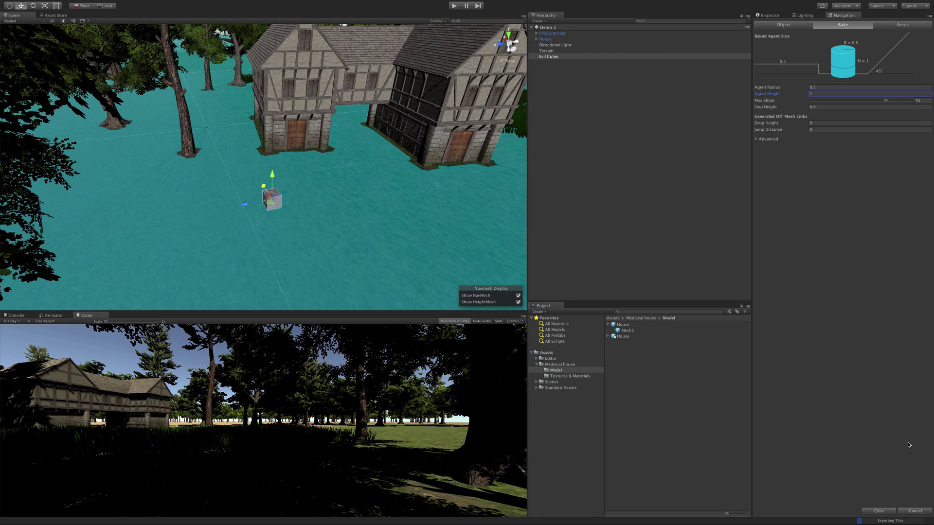